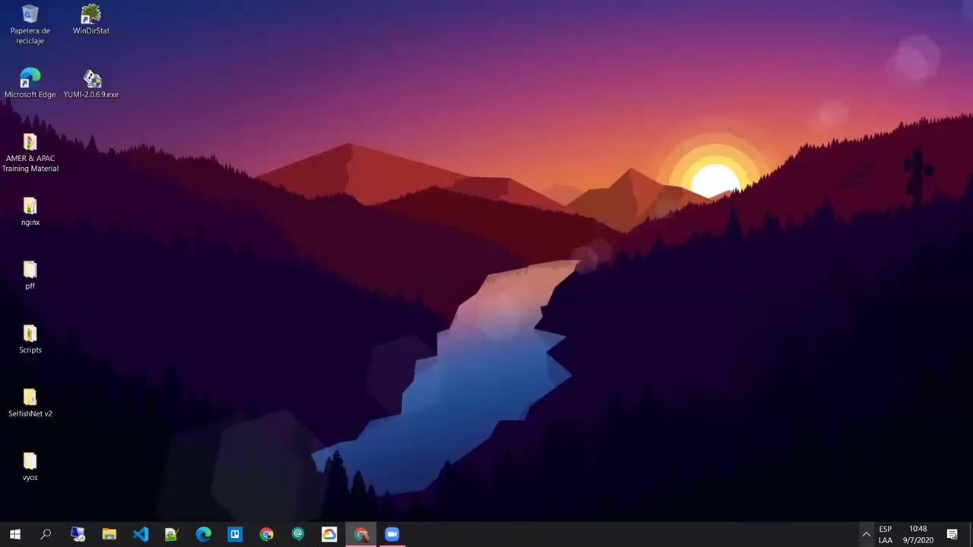
# Open the Parallels Client window
pyautogui.click(866, 534)
pyautogui.doubleClick(854, 433)
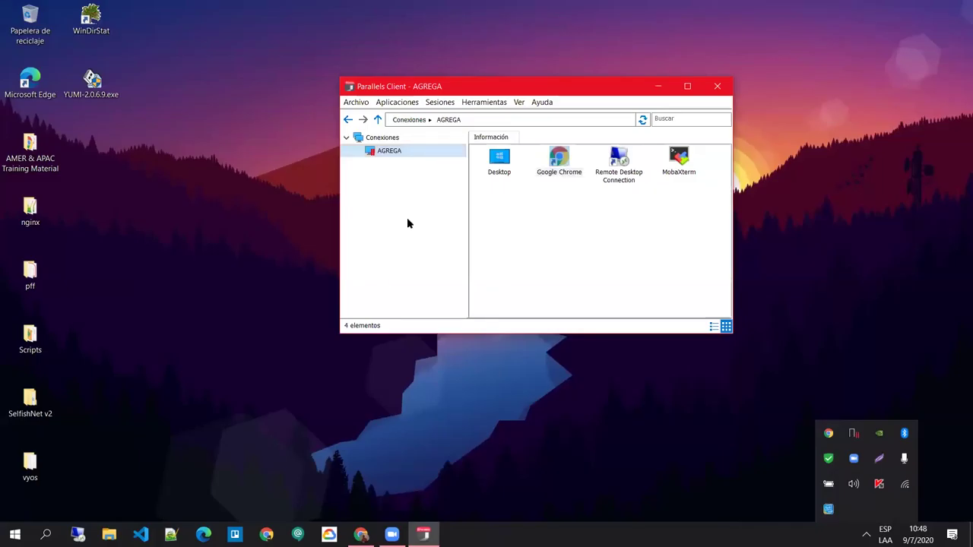
pyautogui.rightClick(387, 152)
pyautogui.click(370, 141)
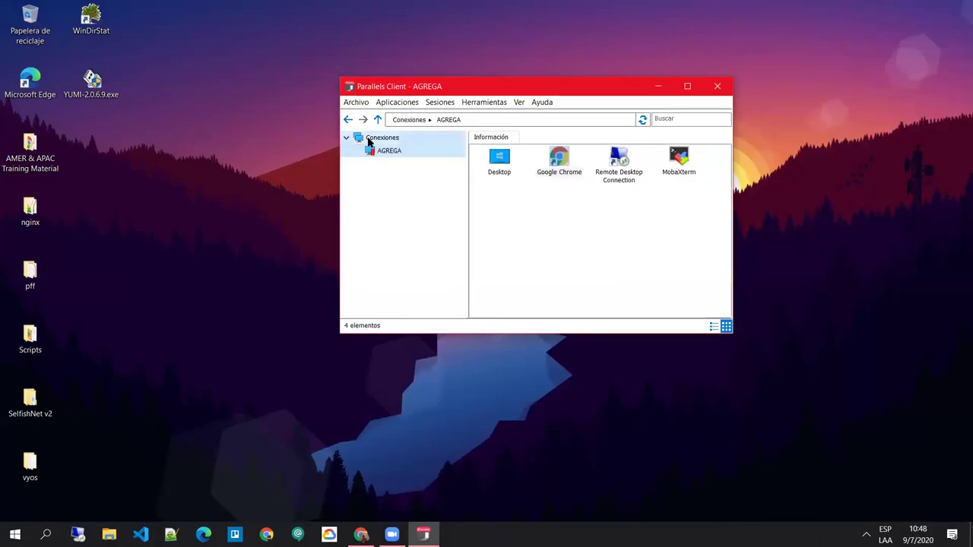
# Try to add a Parallels Remote Application Server connection to hq.agrega.hn in SSL mode with the name agrega
pyautogui.rightClick(370, 141)
pyautogui.click(380, 139)
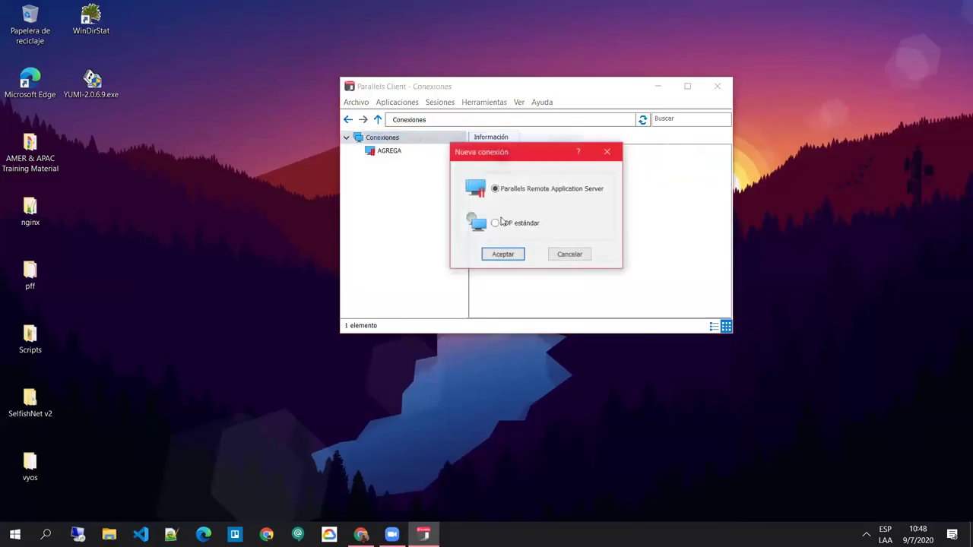
pyautogui.click(515, 255)
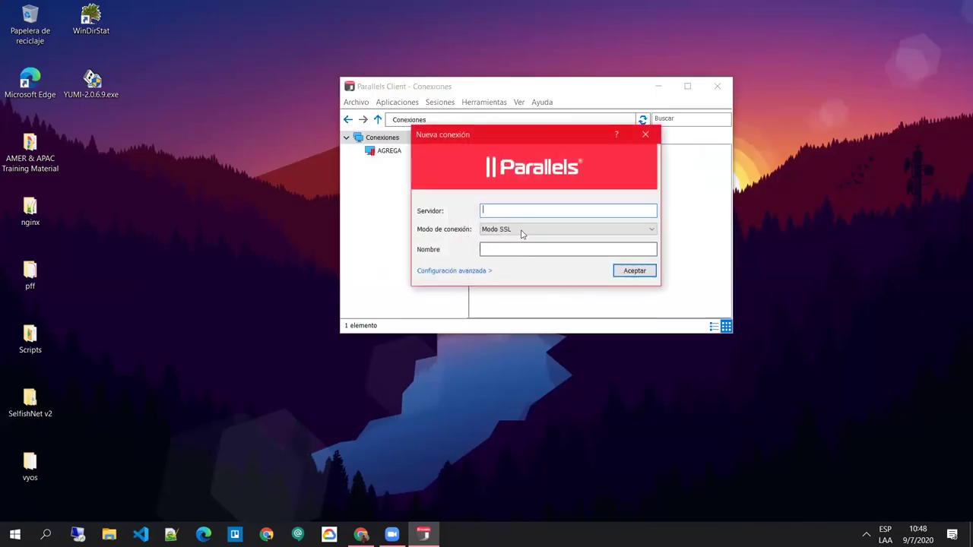
pyautogui.write('hq.agrega.hn')
pyautogui.press('Tab')
pyautogui.press('Tab')
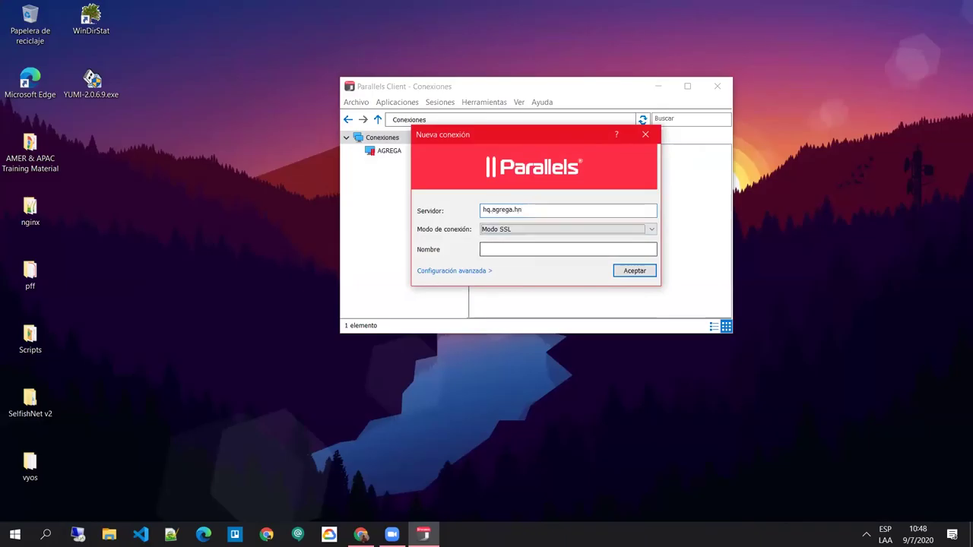
pyautogui.write('agrega')
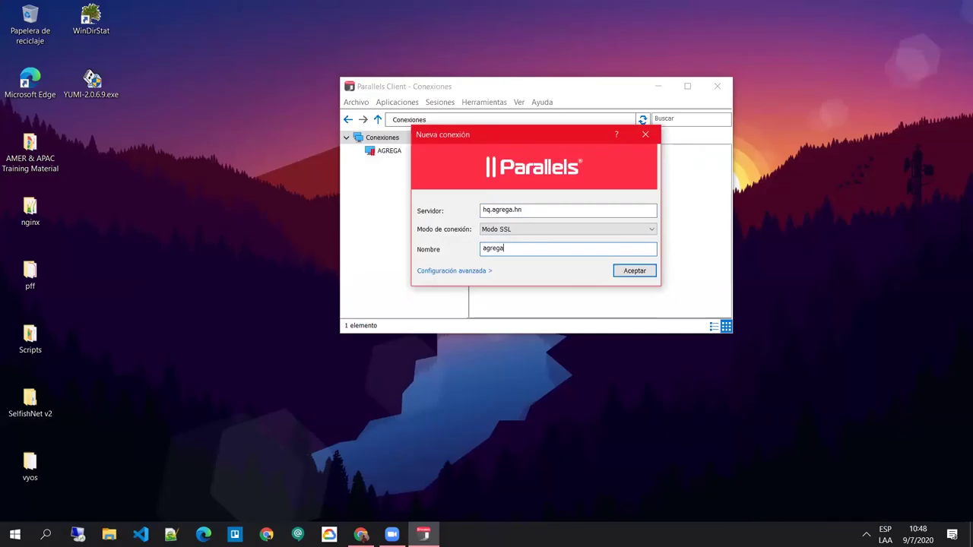
pyautogui.click(628, 277)
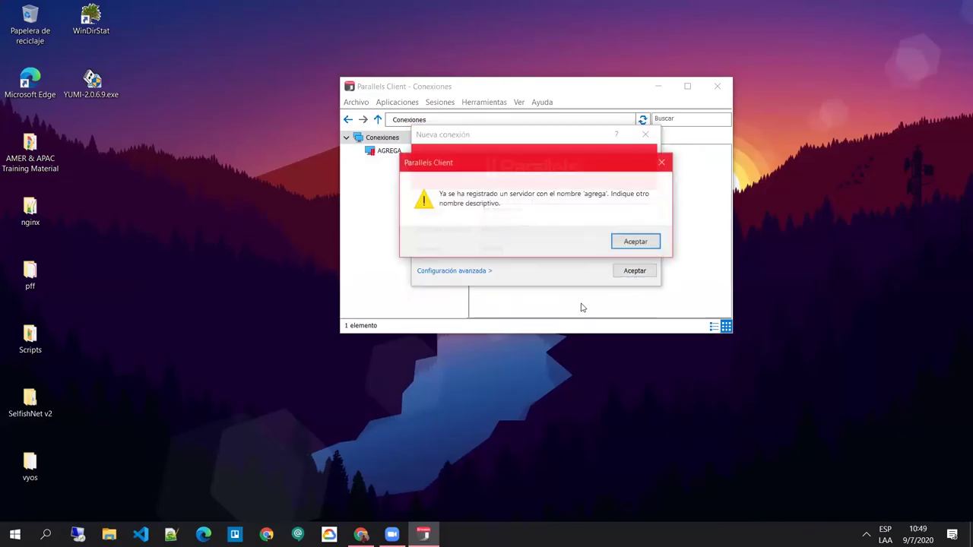
pyautogui.click(633, 242)
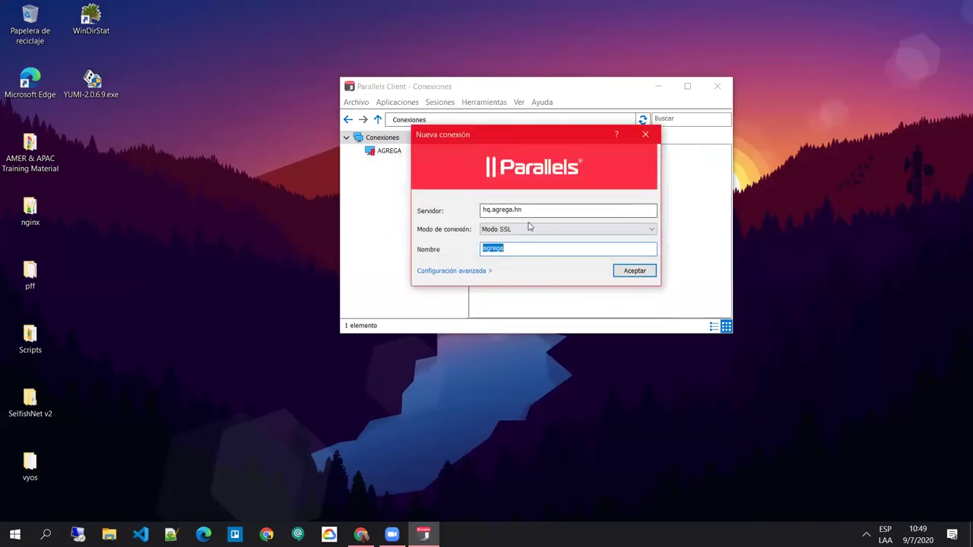
pyautogui.click(646, 135)
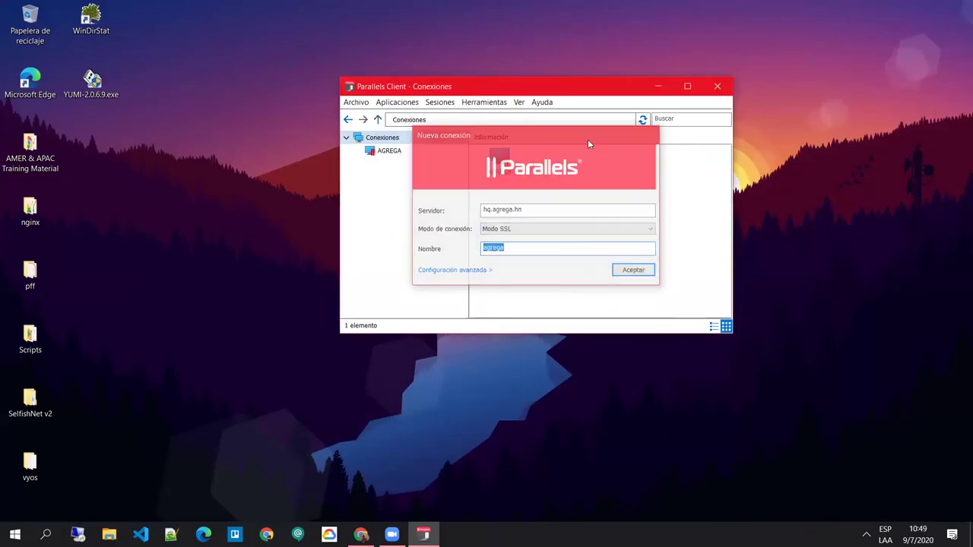
# Delete the existing AGREGA connection from the connections tree
pyautogui.click(393, 152)
pyautogui.rightClick(383, 154)
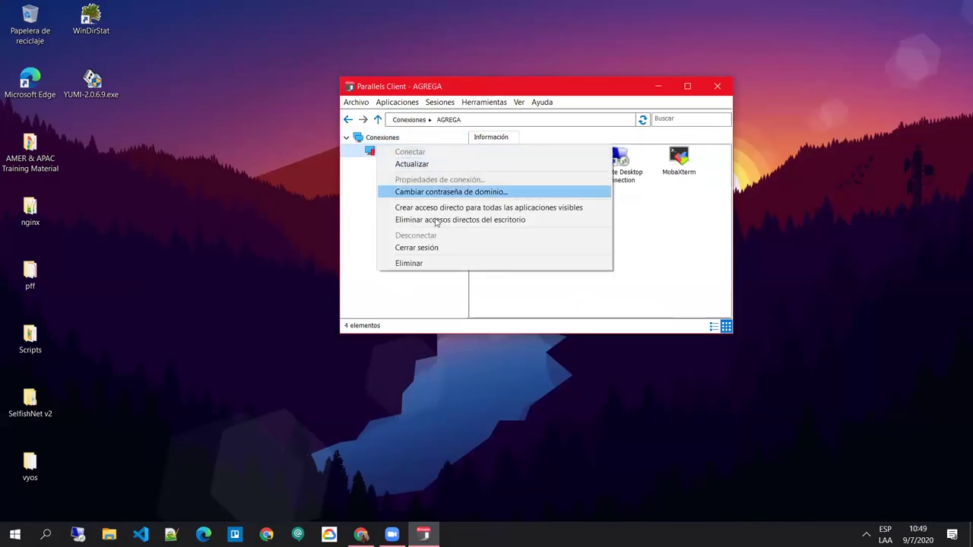
pyautogui.click(425, 263)
pyautogui.click(573, 244)
# Create a Parallels Remote Application Server connection to hq.agrega.hn in SSL mode, named demostracion
pyautogui.rightClick(372, 136)
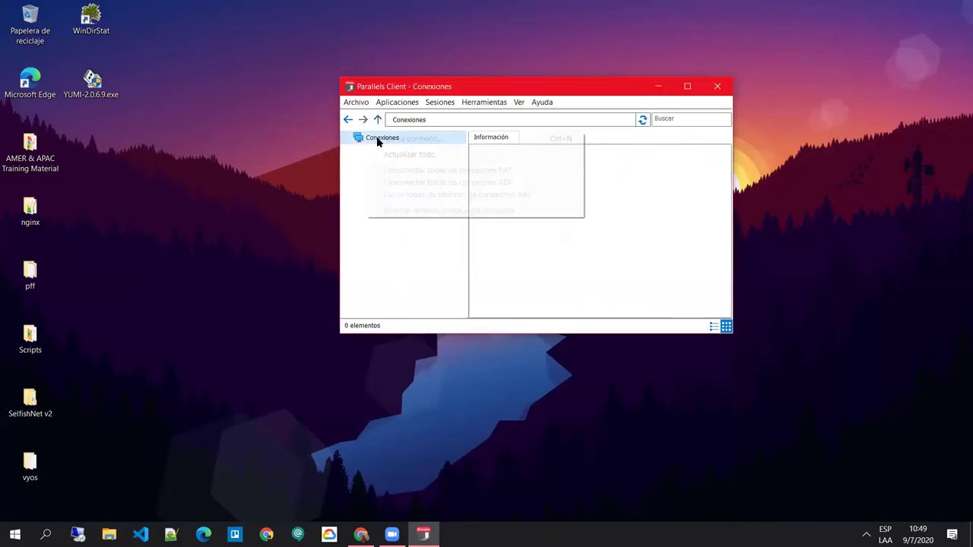
pyautogui.click(411, 140)
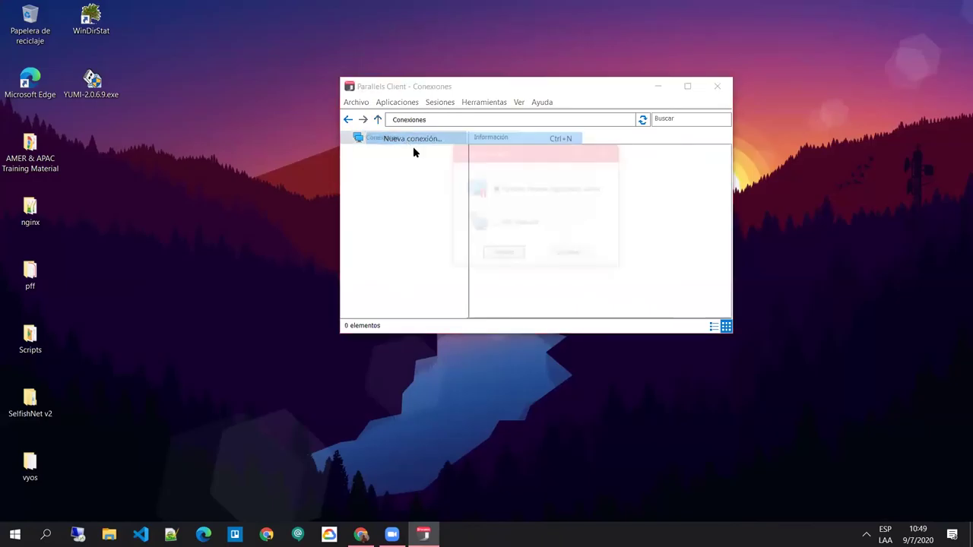
pyautogui.click(503, 253)
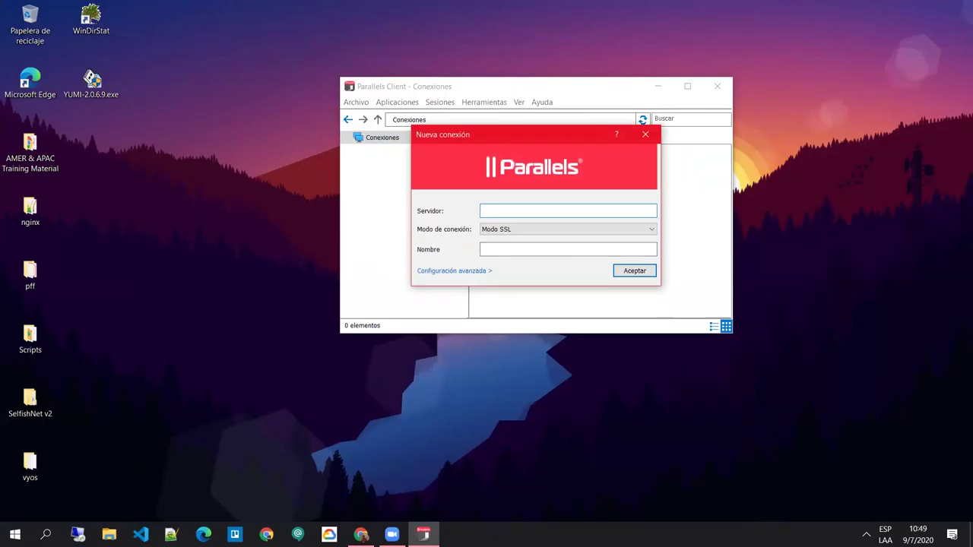
pyautogui.write('hq.agrega.hn')
pyautogui.press('Tab')
pyautogui.press('Tab')
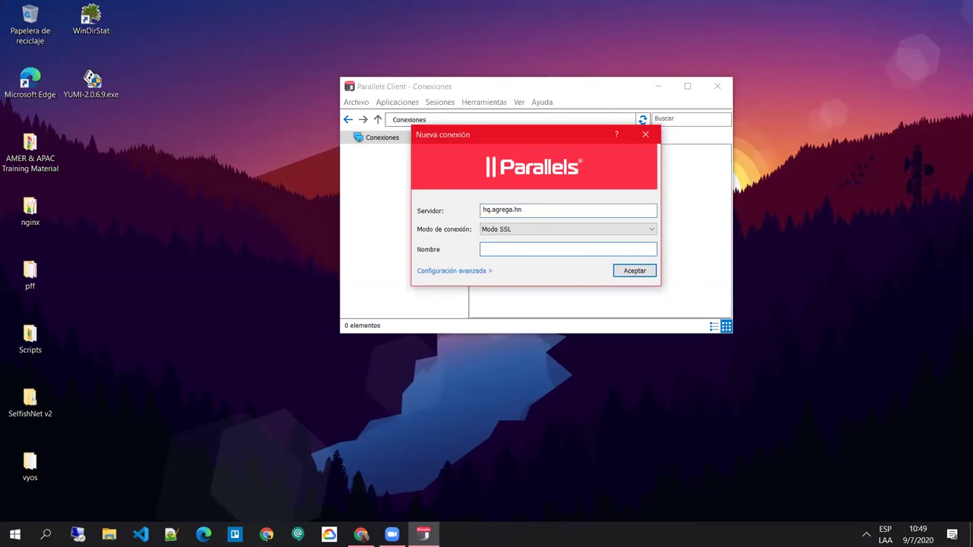
pyautogui.write('demostracion')
pyautogui.click(635, 271)
# Sign in to the new connection with the username administrador and the account password
pyautogui.doubleClick(473, 233)
pyautogui.write('a')
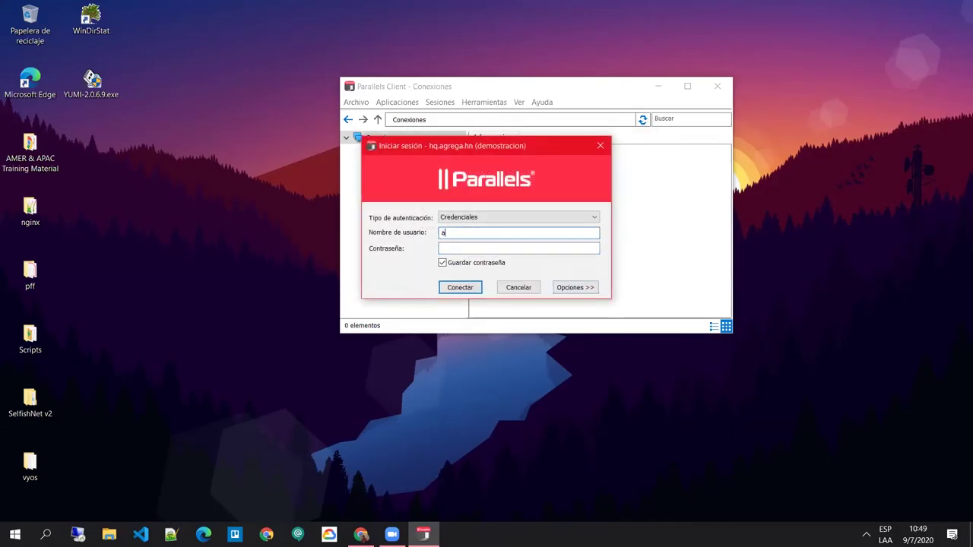
pyautogui.write('dministrador')
pyautogui.press('Tab')
pyautogui.write('********')
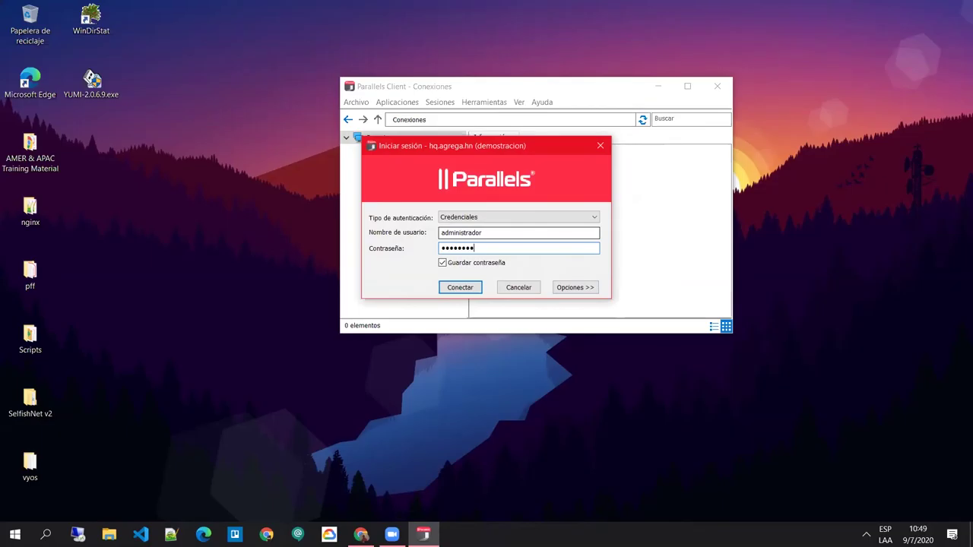
pyautogui.press('Return')
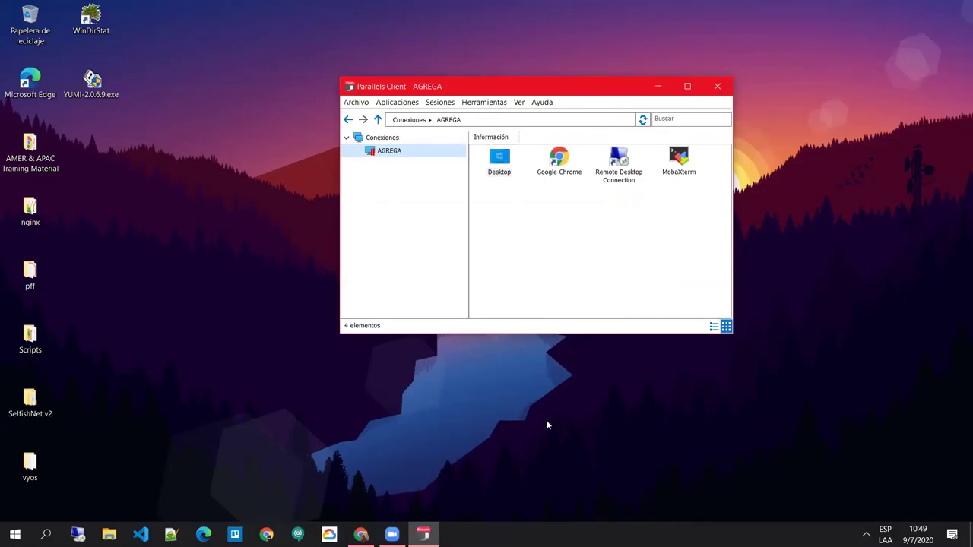
# Launch the published Desktop resource from the AGREGA connection and maximize its session window
pyautogui.click(574, 227)
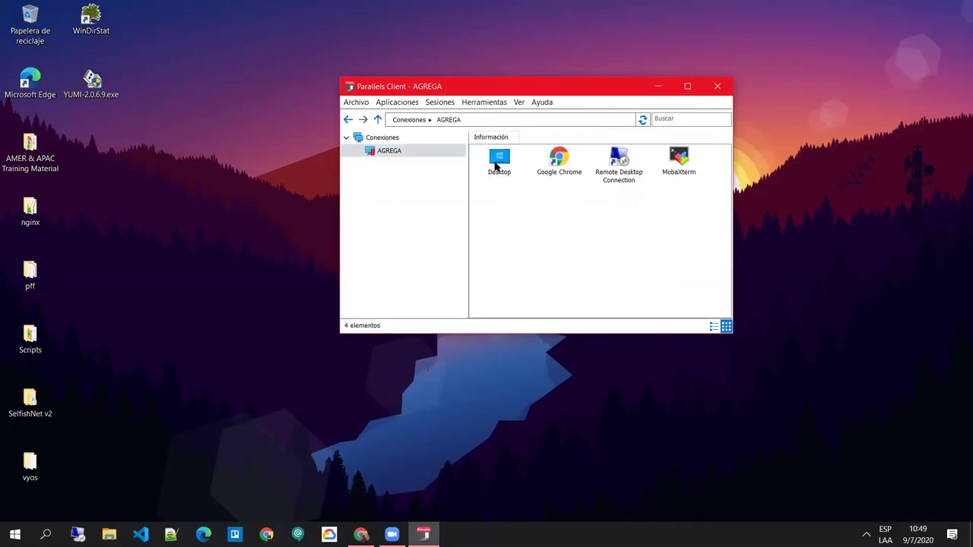
pyautogui.moveTo(503, 159)
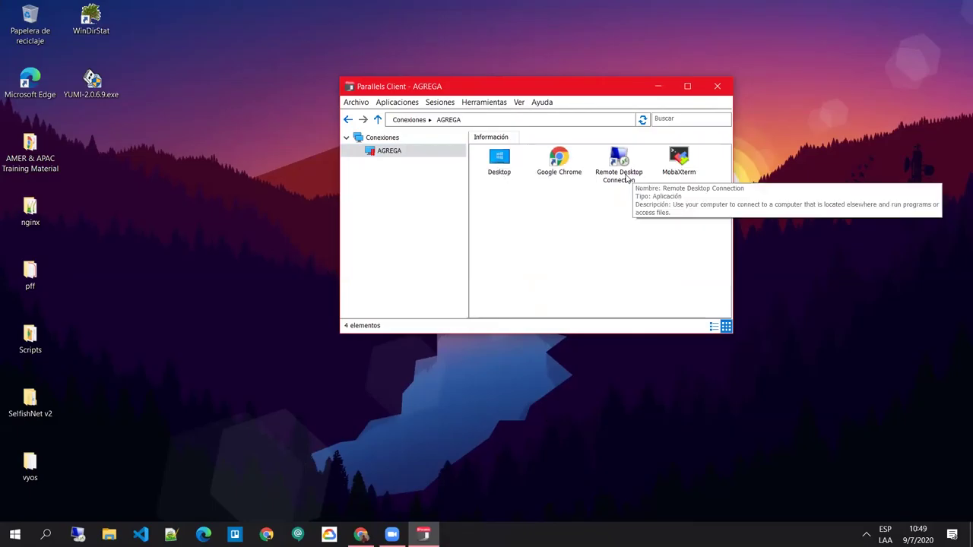
pyautogui.click(504, 153)
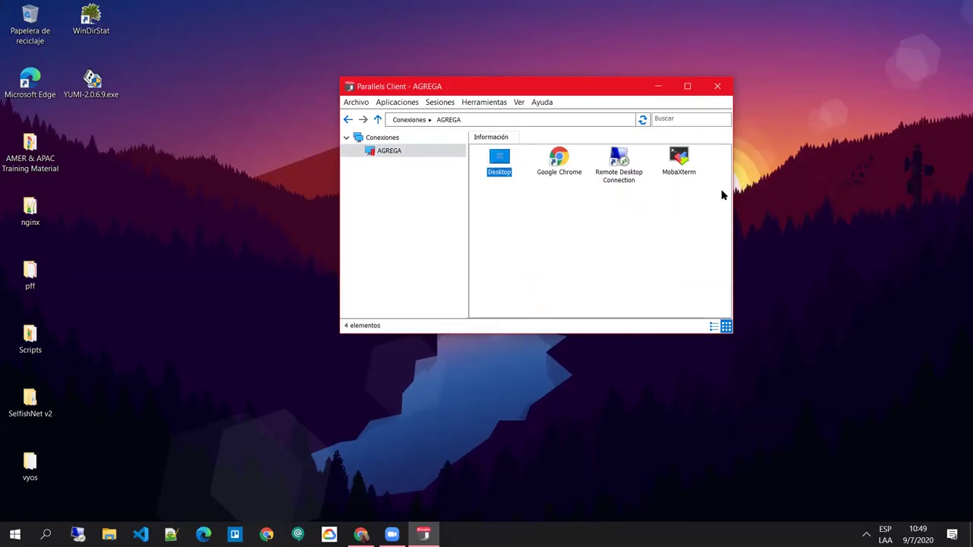
pyautogui.click(627, 158)
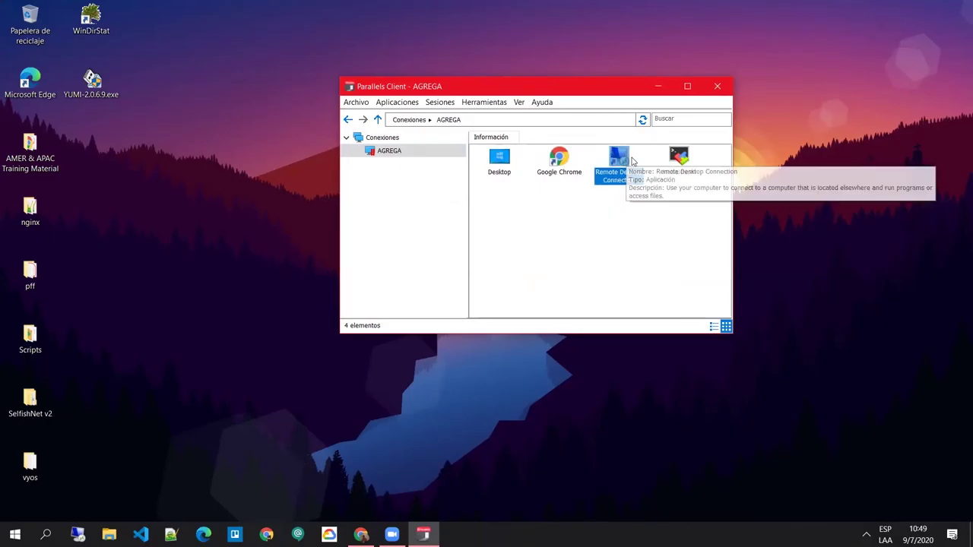
pyautogui.click(500, 163)
pyautogui.doubleClick(500, 164)
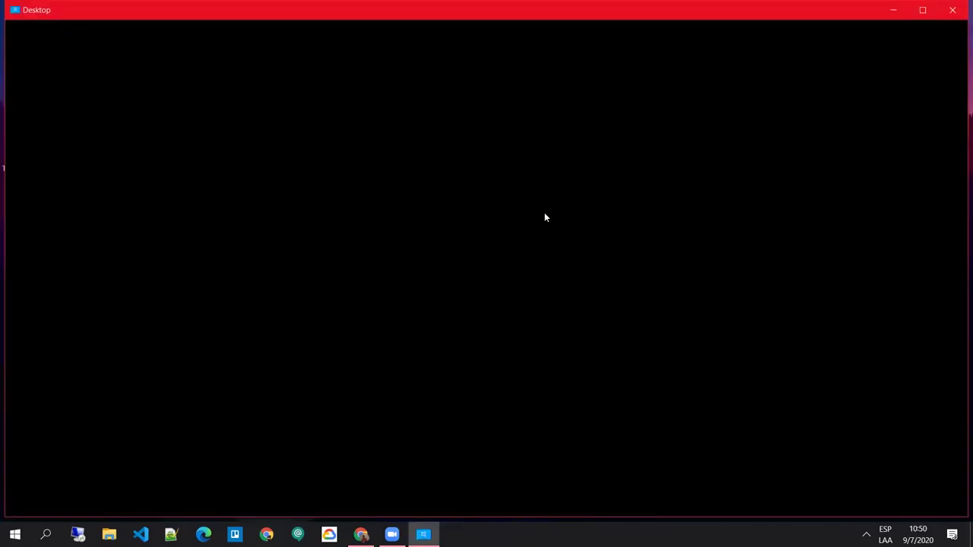
pyautogui.click(923, 10)
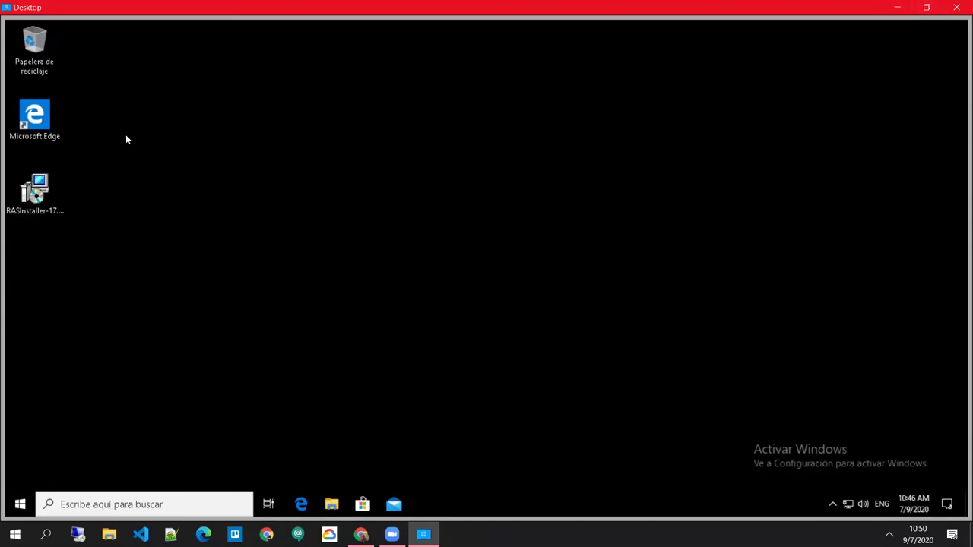
# Open File Explorer inside the remote desktop session and show Este equipo
pyautogui.click(35, 53)
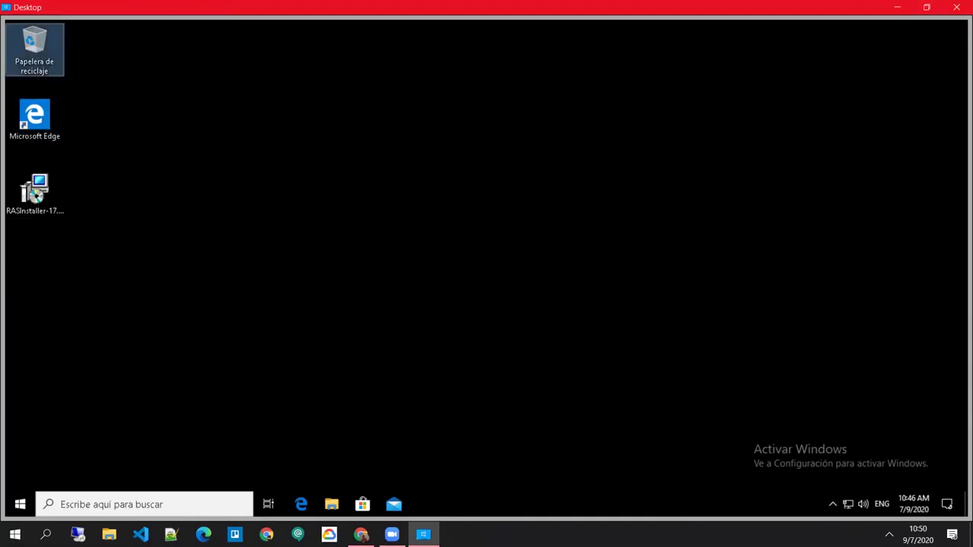
pyautogui.click(338, 284)
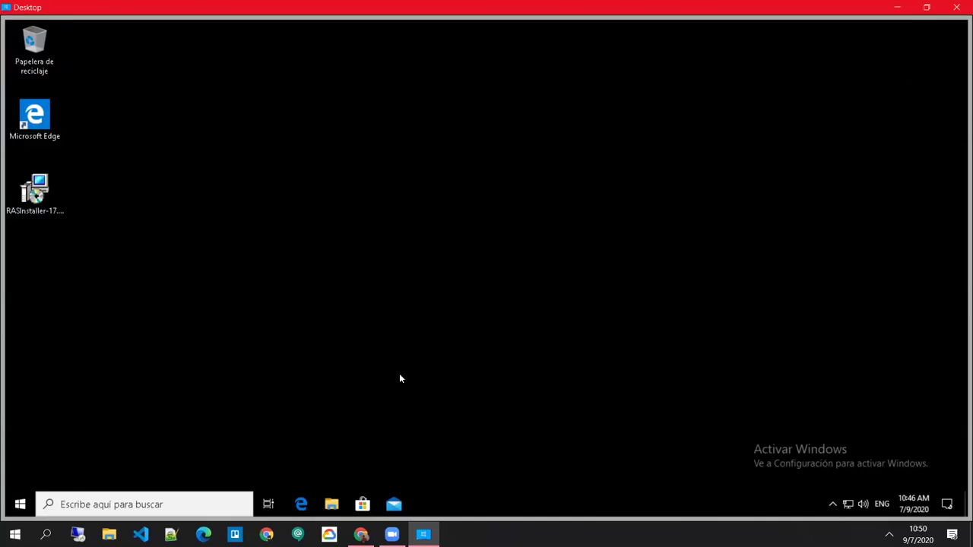
pyautogui.press('super+e')
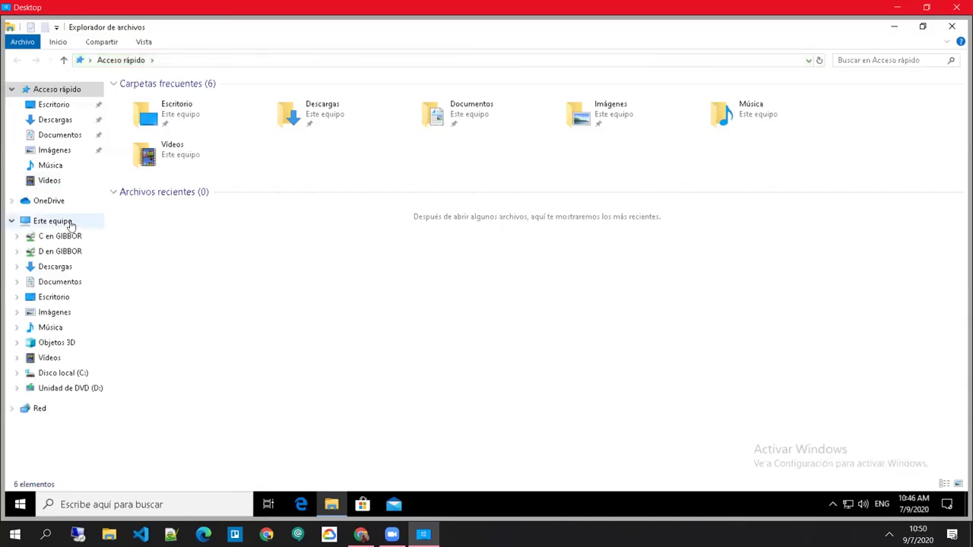
pyautogui.click(52, 221)
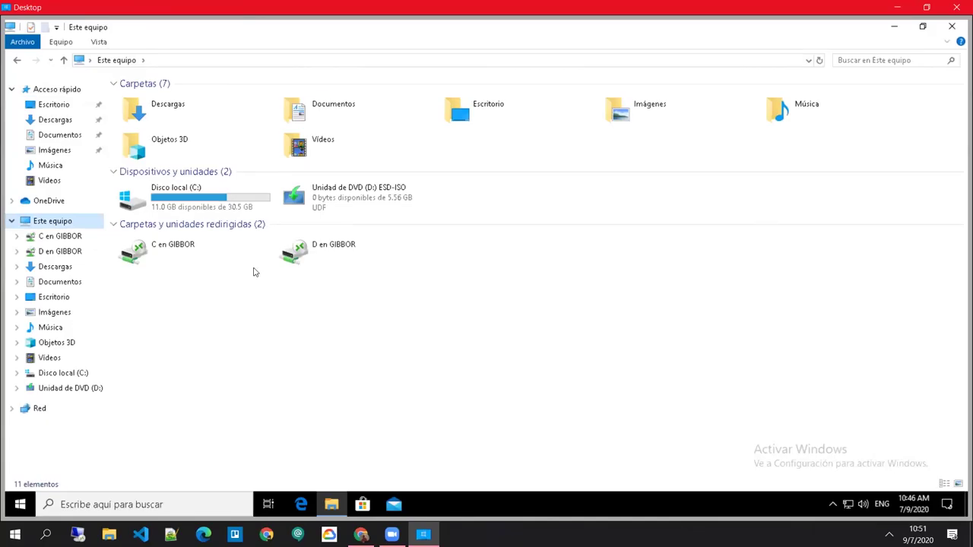
# Examine the redirected drives C en GIBBOR and D en GIBBOR and the remote session's hidden notification icons
pyautogui.click(164, 250)
pyautogui.click(292, 254)
pyautogui.click(228, 258)
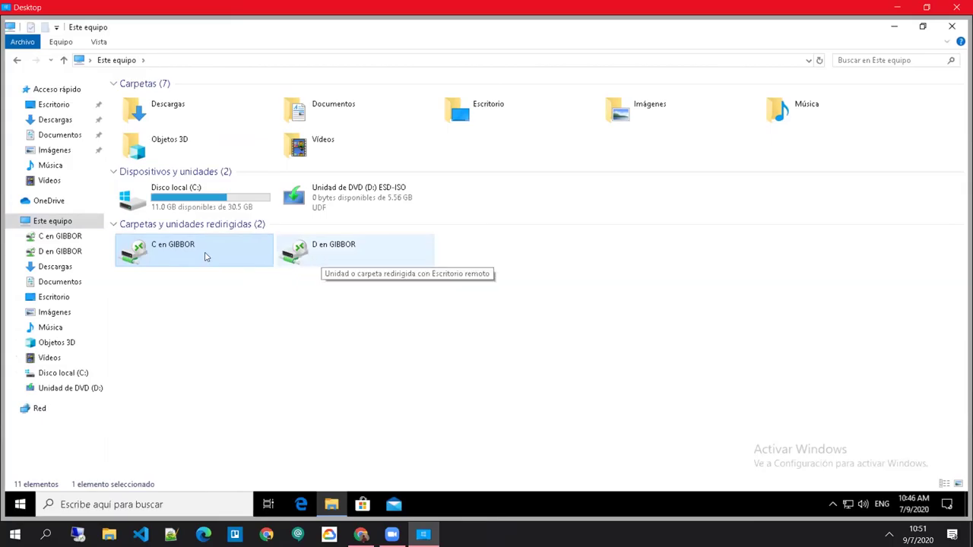
pyautogui.click(361, 263)
pyautogui.click(149, 244)
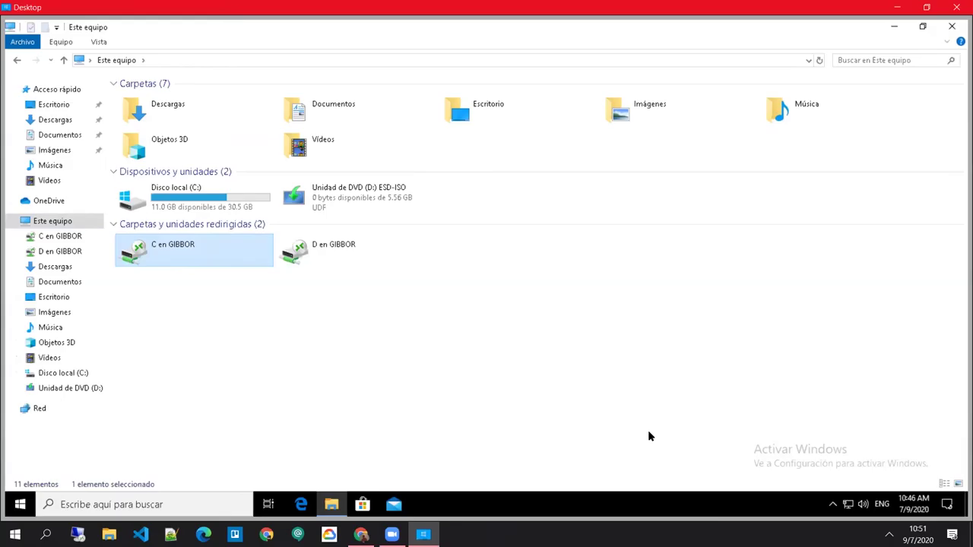
pyautogui.click(833, 507)
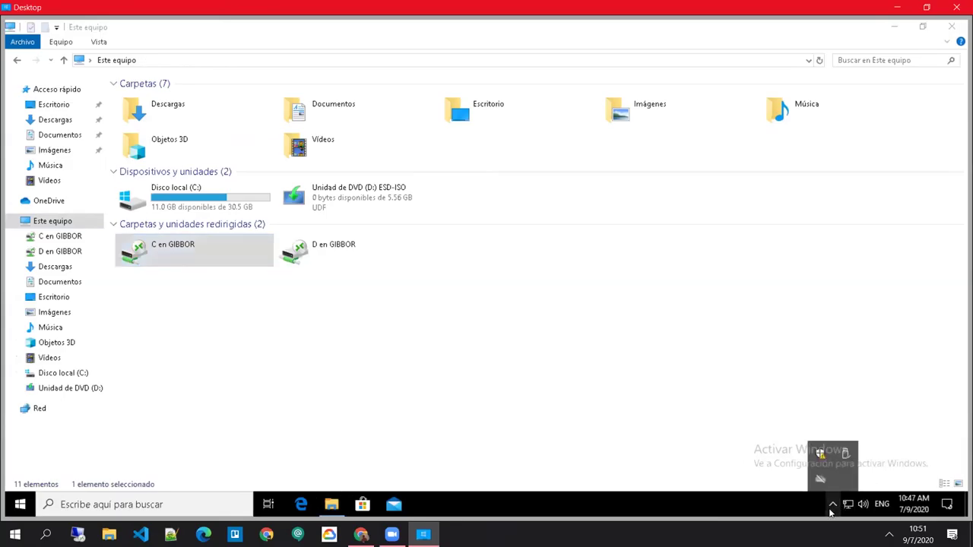
pyautogui.click(644, 451)
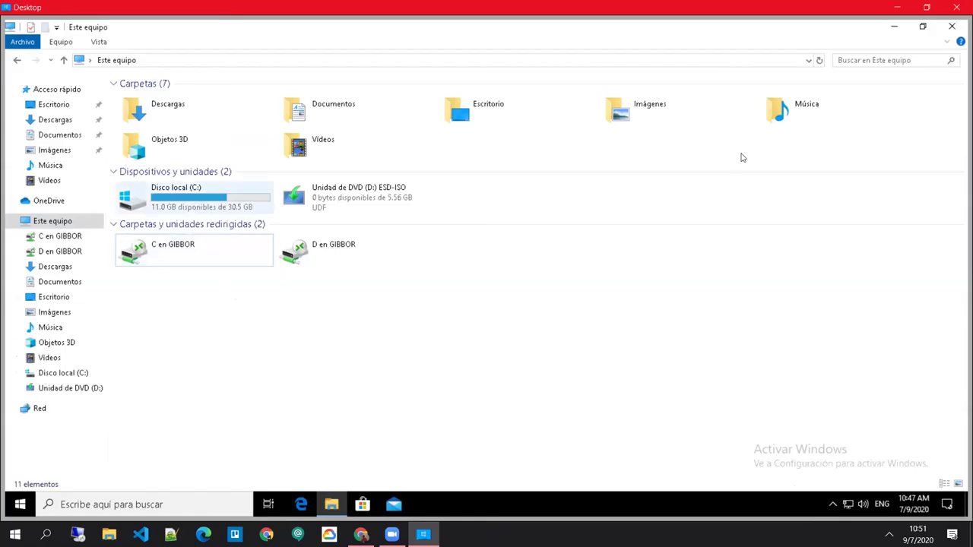
# Minimize File Explorer to look over the remote desktop's icons, and restore it with the redirected drive D en GIBBOR selected
pyautogui.click(895, 33)
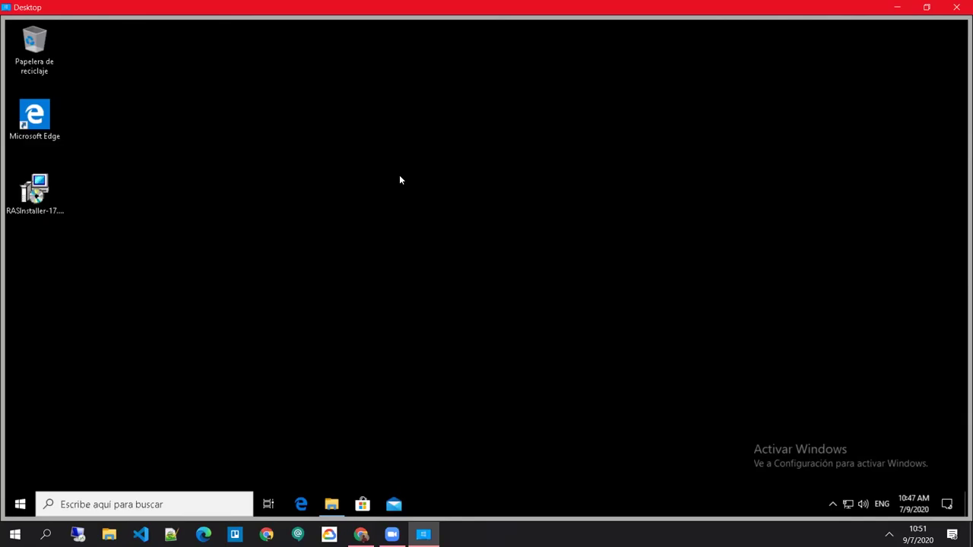
pyautogui.click(34, 190)
pyautogui.click(35, 46)
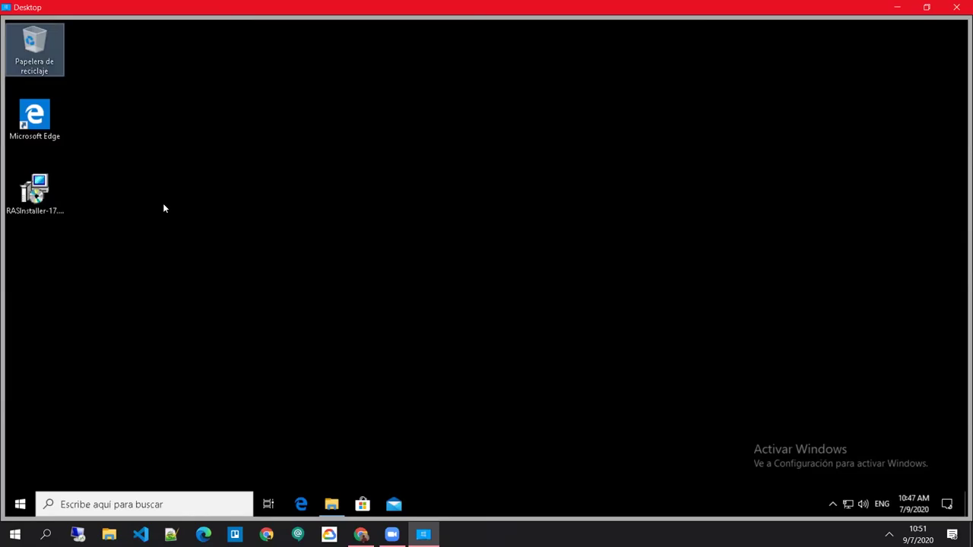
pyautogui.click(332, 503)
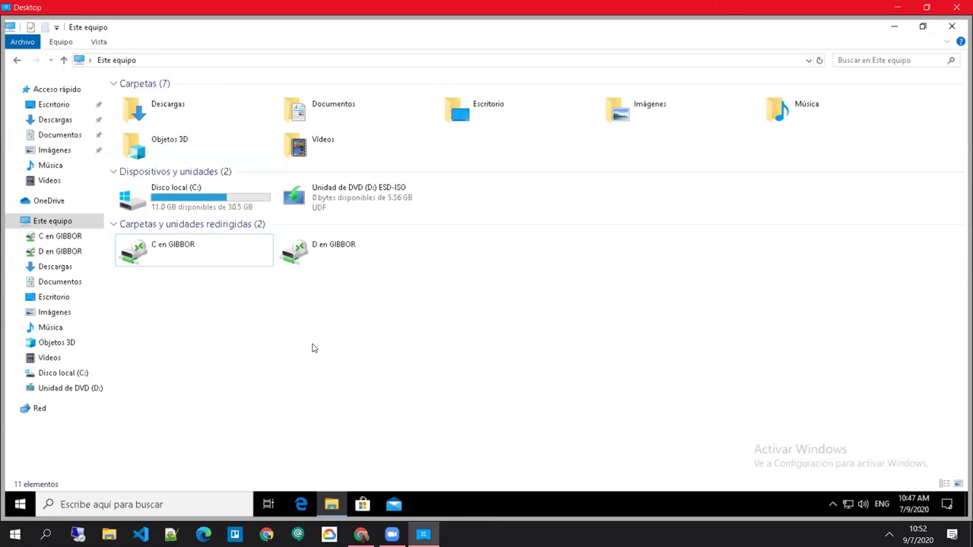
pyautogui.click(328, 247)
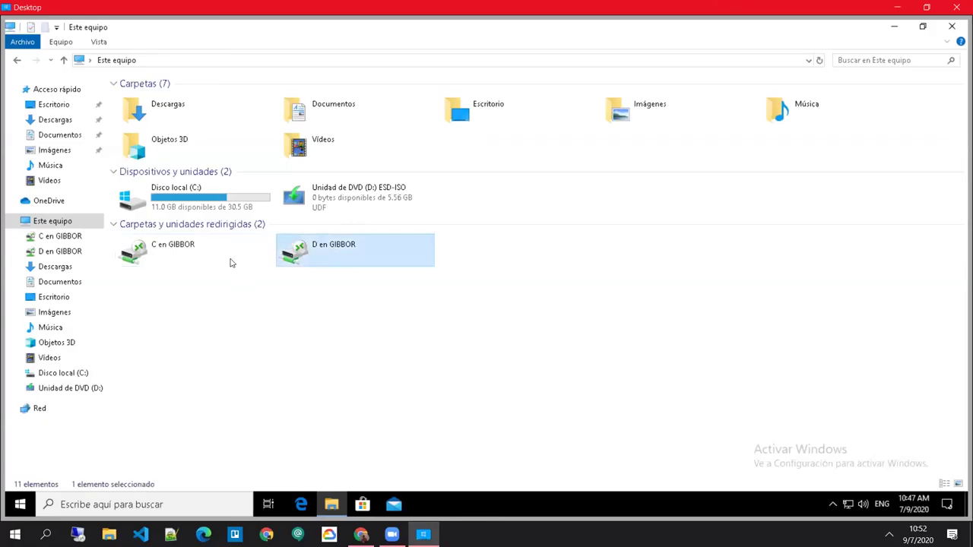
# Close File Explorer and the remote Desktop session, and bring back the Parallels Client window with the AGREGA resources
pyautogui.click(953, 28)
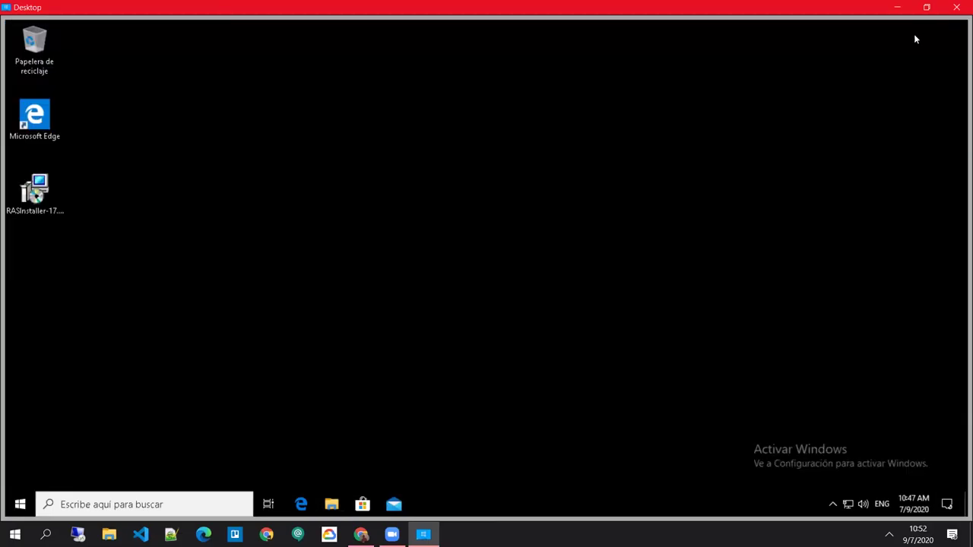
pyautogui.click(954, 9)
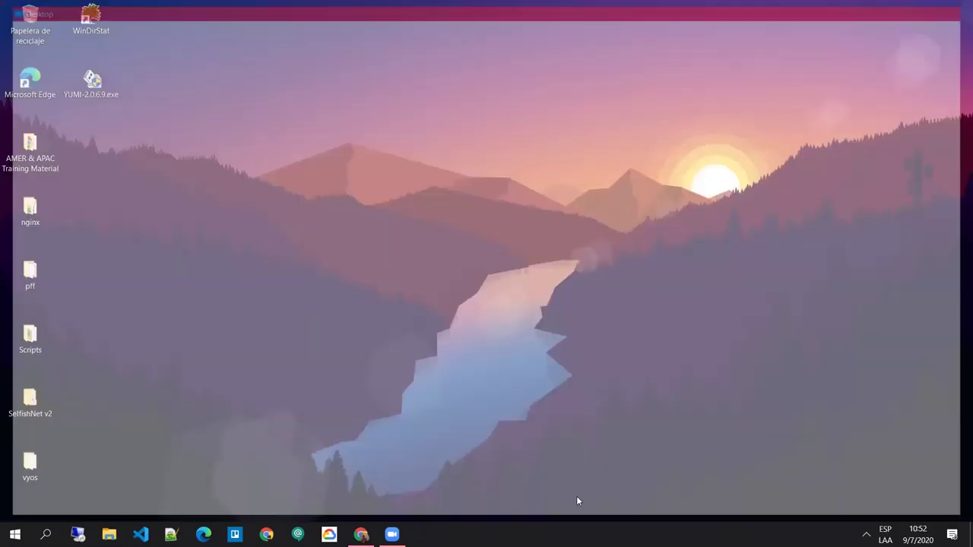
pyautogui.click(865, 534)
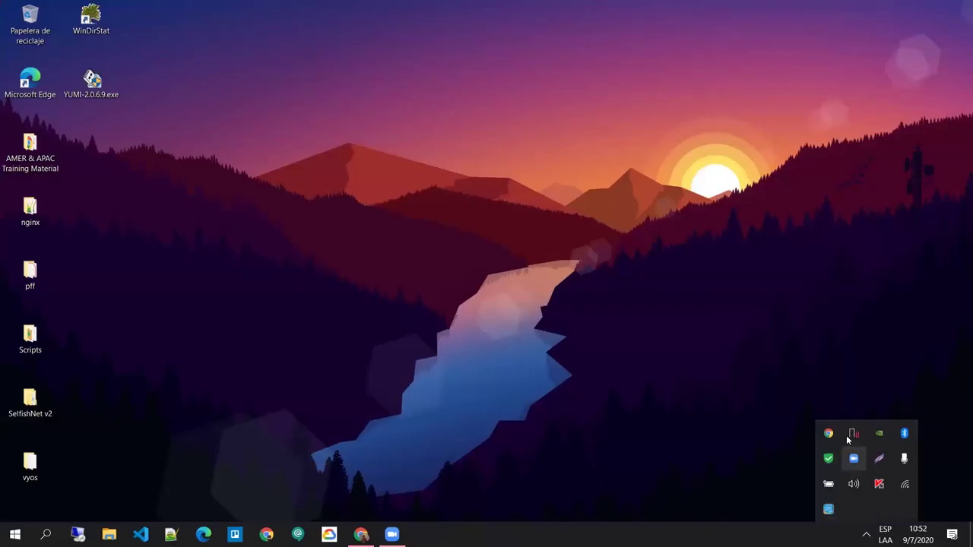
pyautogui.click(853, 434)
pyautogui.click(601, 208)
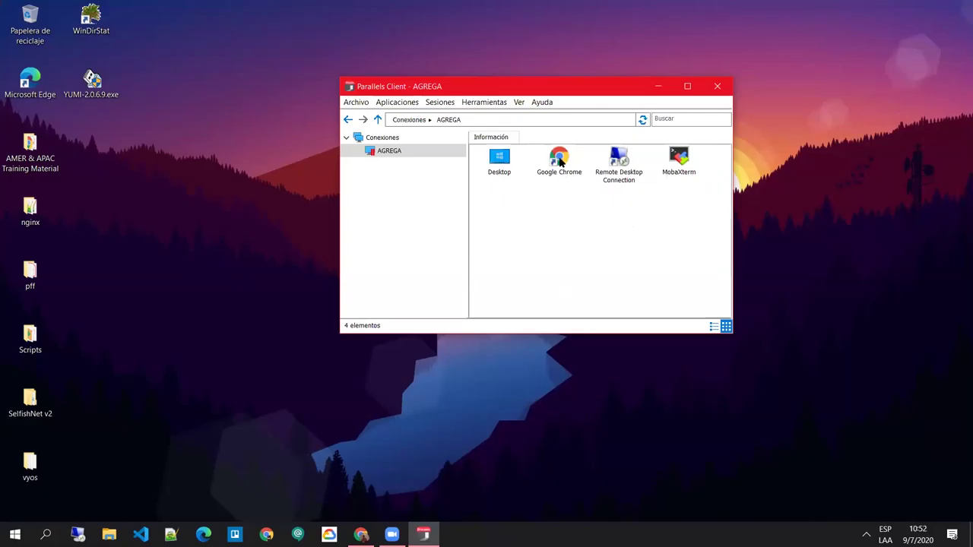
# Launch the published Google Chrome from the AGREGA connection and close its window
pyautogui.click(562, 159)
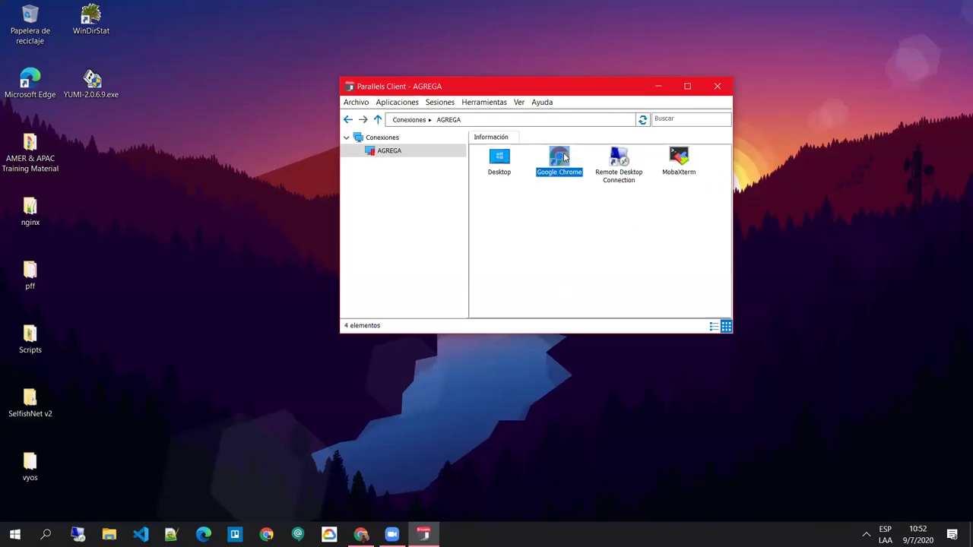
pyautogui.doubleClick(564, 157)
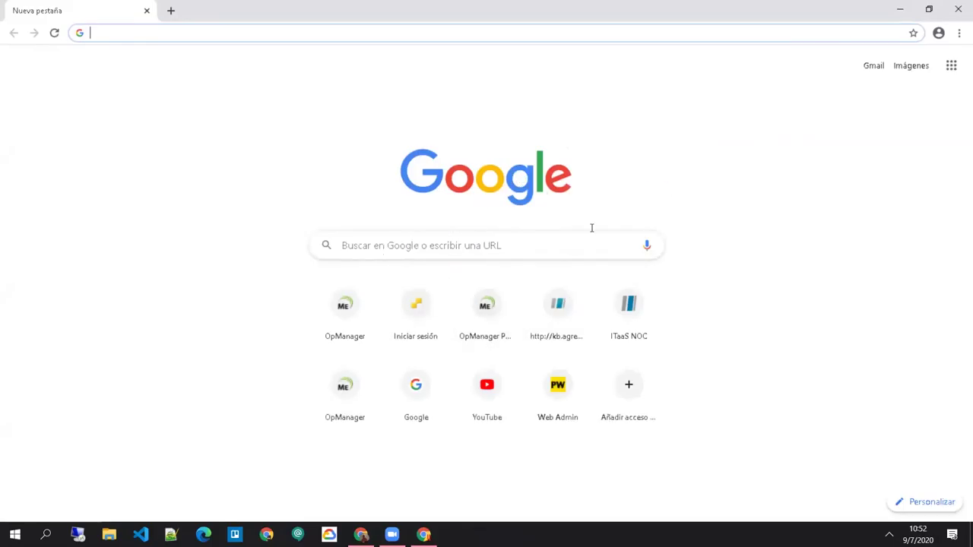
pyautogui.click(958, 9)
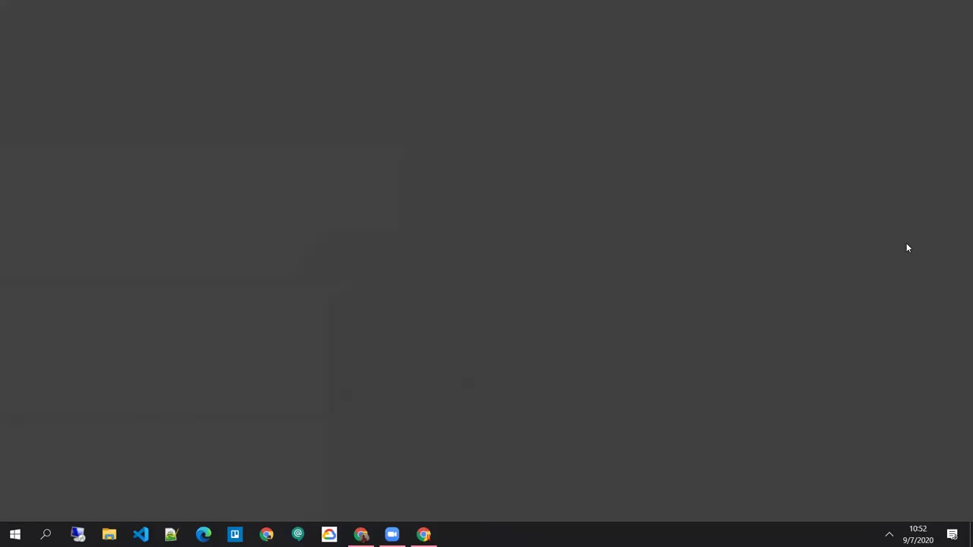
# Create desktop shortcuts for all visible applications published through Parallels Client, and point out the new shortcuts on the desktop
pyautogui.click(865, 534)
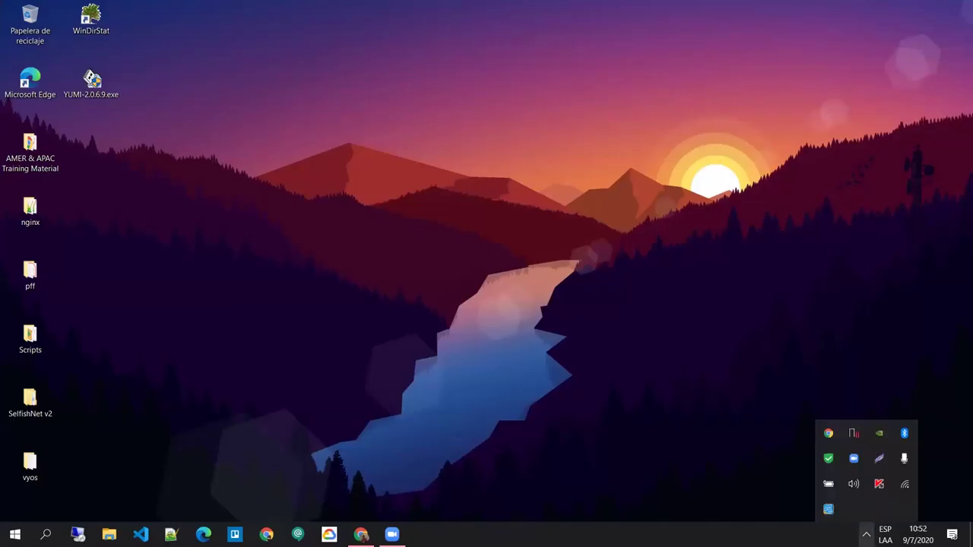
pyautogui.rightClick(852, 432)
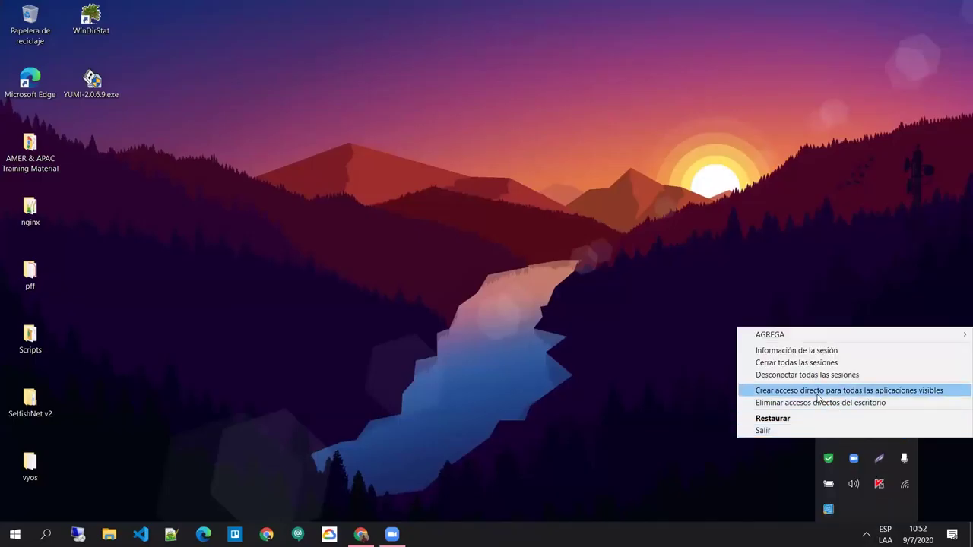
pyautogui.click(818, 391)
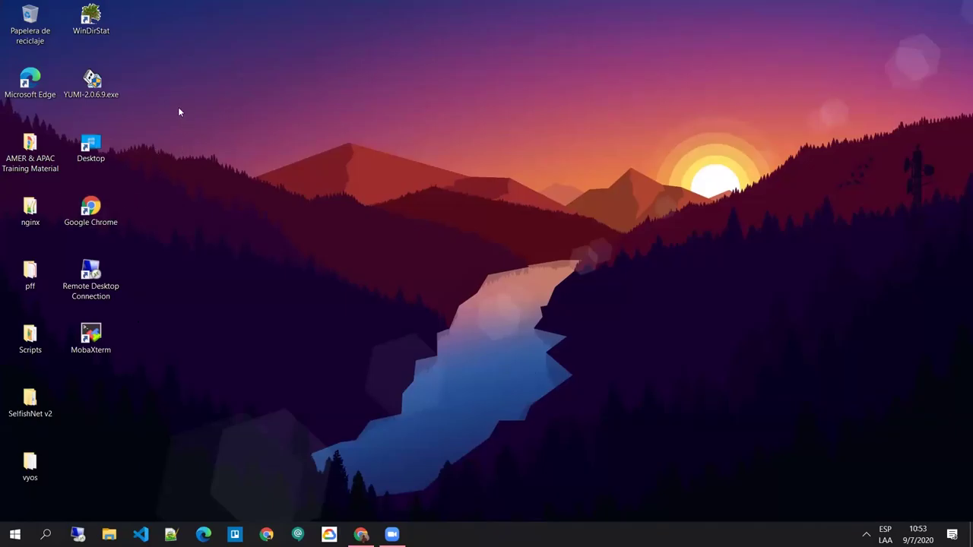
pyautogui.moveTo(219, 134); pyautogui.dragTo(114, 345)
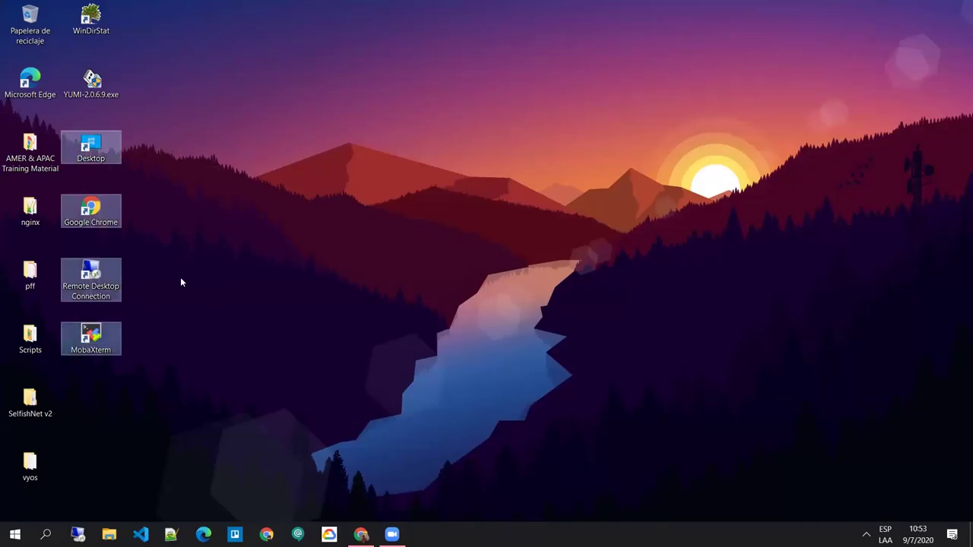
pyautogui.click(199, 262)
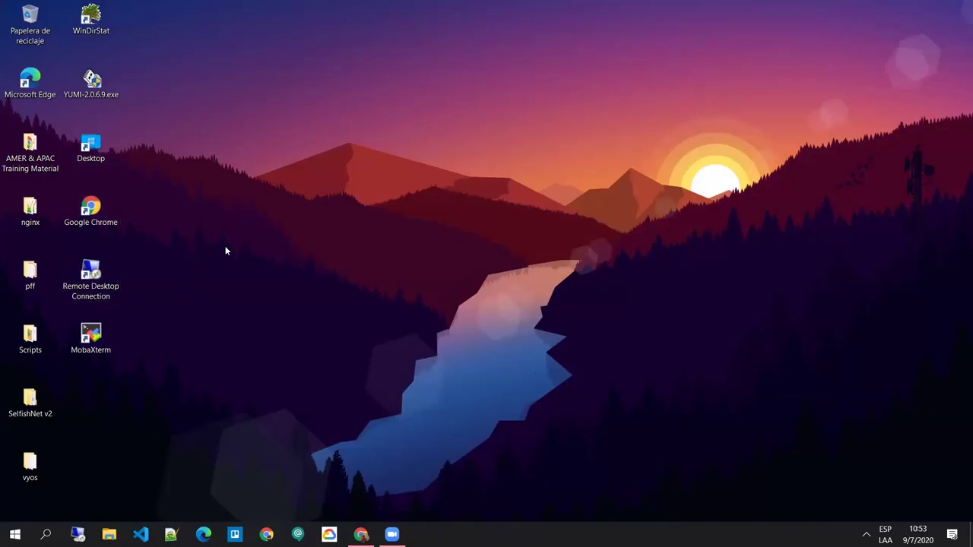
# Launch the published Google Chrome from its desktop shortcut and open the Iniciar sesión page at 192.168.1.50
pyautogui.click(92, 207)
pyautogui.click(425, 245)
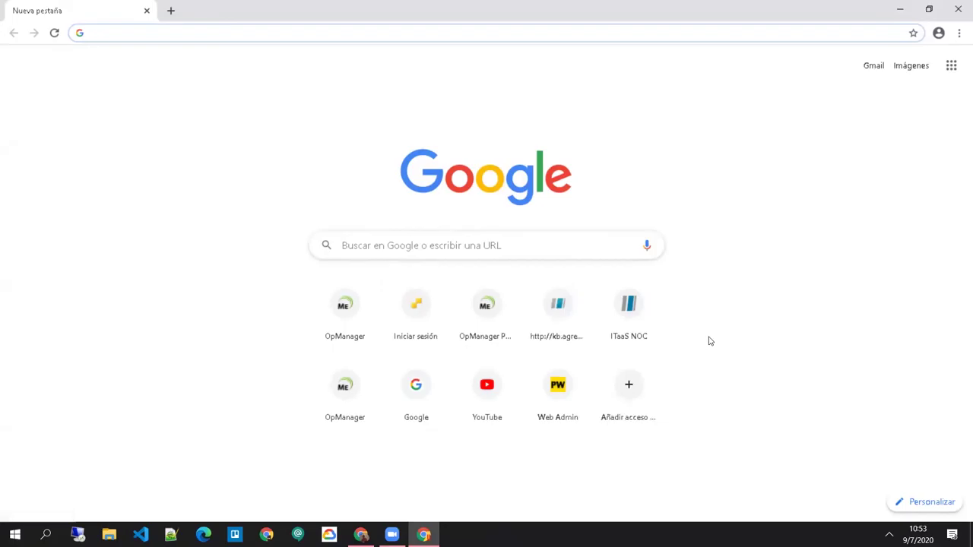
pyautogui.click(417, 317)
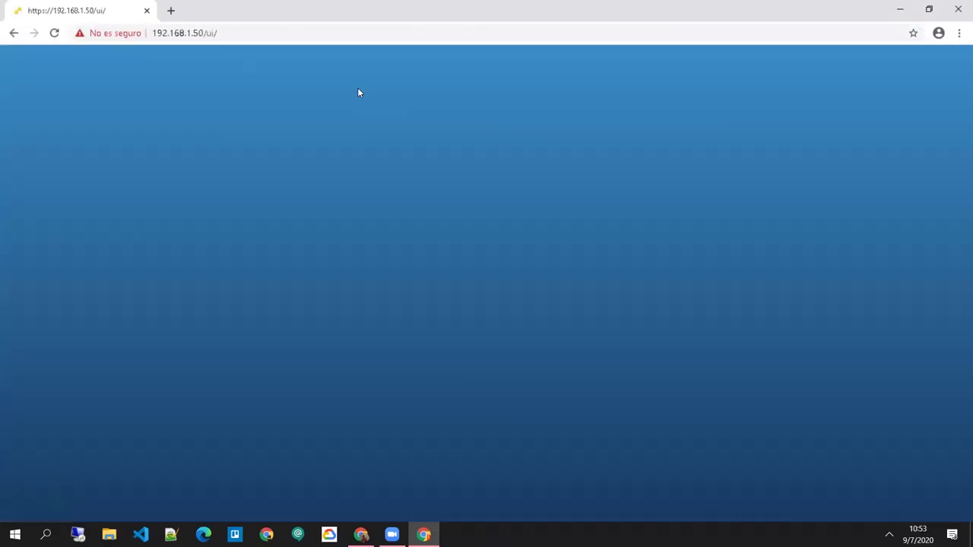
# Load google.hn in a second browser tab alongside the VMware ESXi login page
pyautogui.click(170, 10)
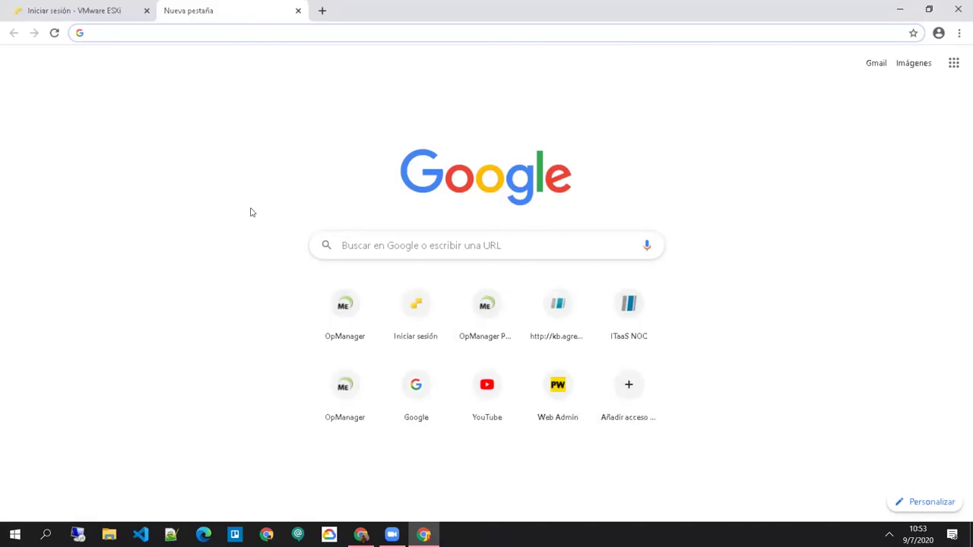
pyautogui.click(91, 14)
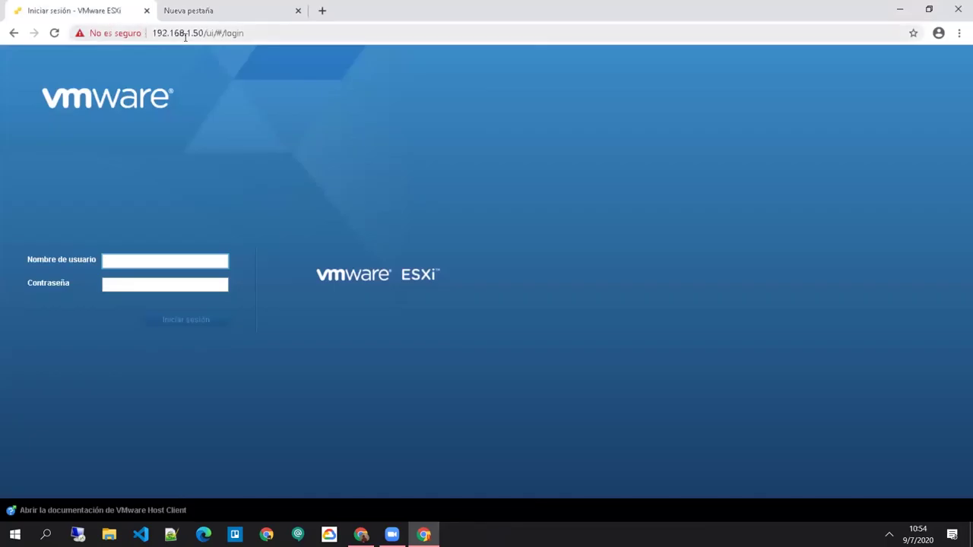
pyautogui.click(263, 15)
pyautogui.click(267, 30)
pyautogui.write('google.')
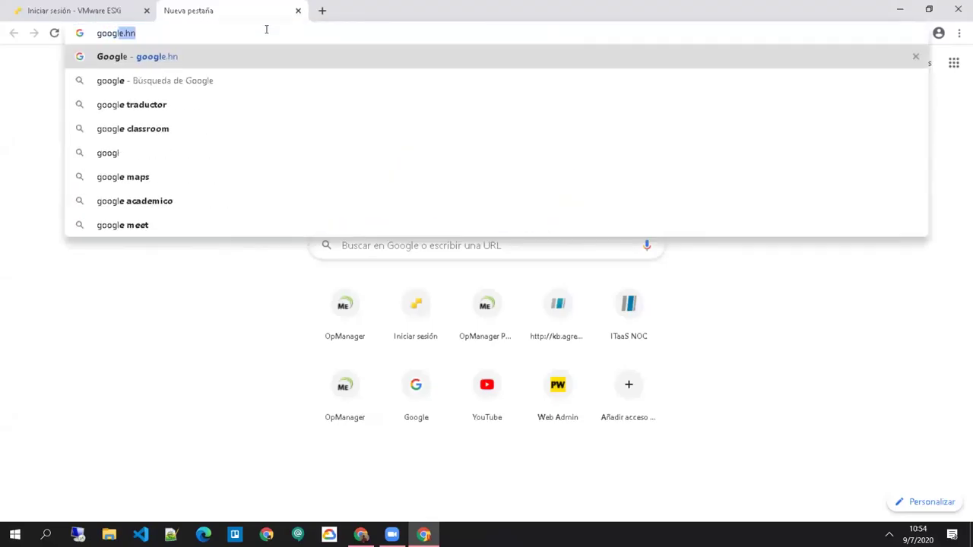
pyautogui.press('BackSpace')
pyautogui.write('hn')
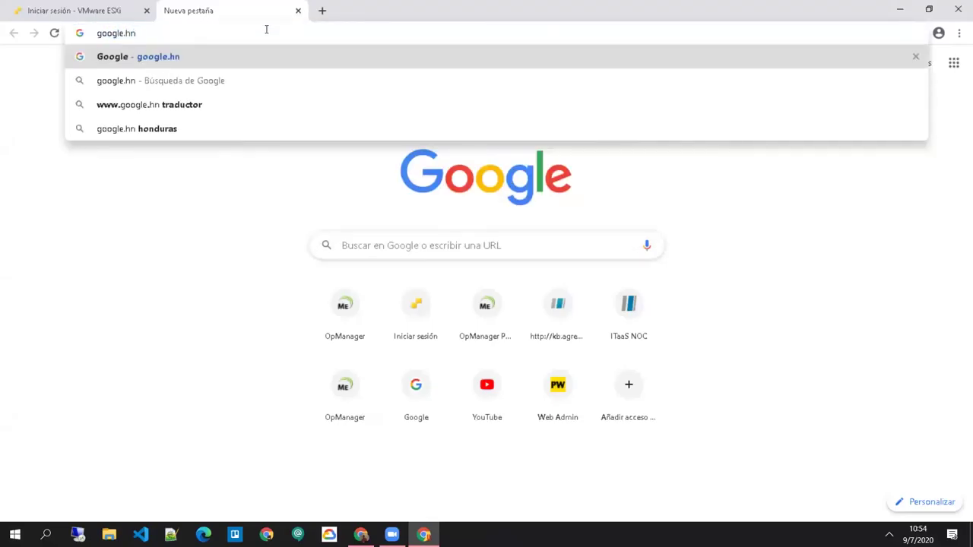
pyautogui.press('Return')
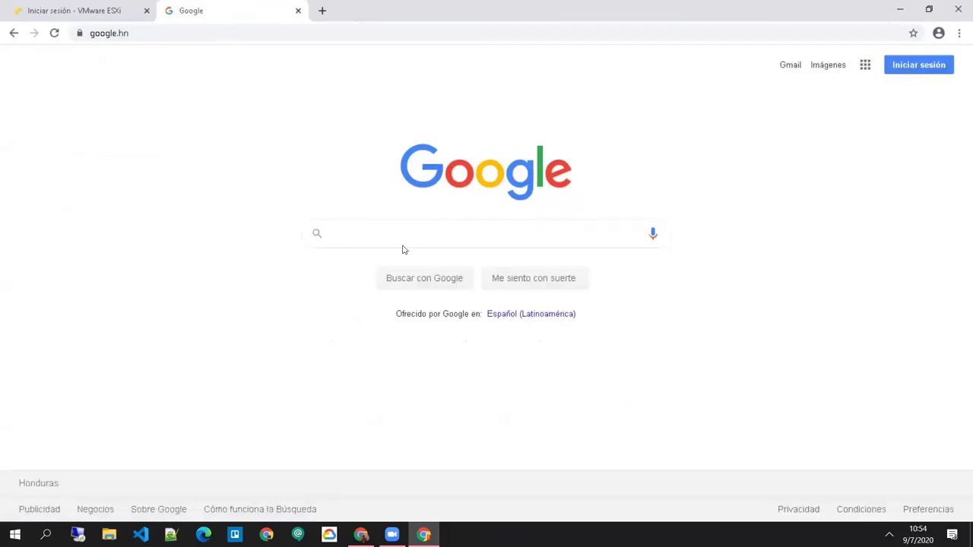
# Enter the test text sddsd in the Google search box and clear it
pyautogui.write('sddsd')
pyautogui.press('BackSpace')
pyautogui.press('BackSpace')
pyautogui.press('BackSpace')
pyautogui.press('BackSpace')
pyautogui.press('BackSpace')
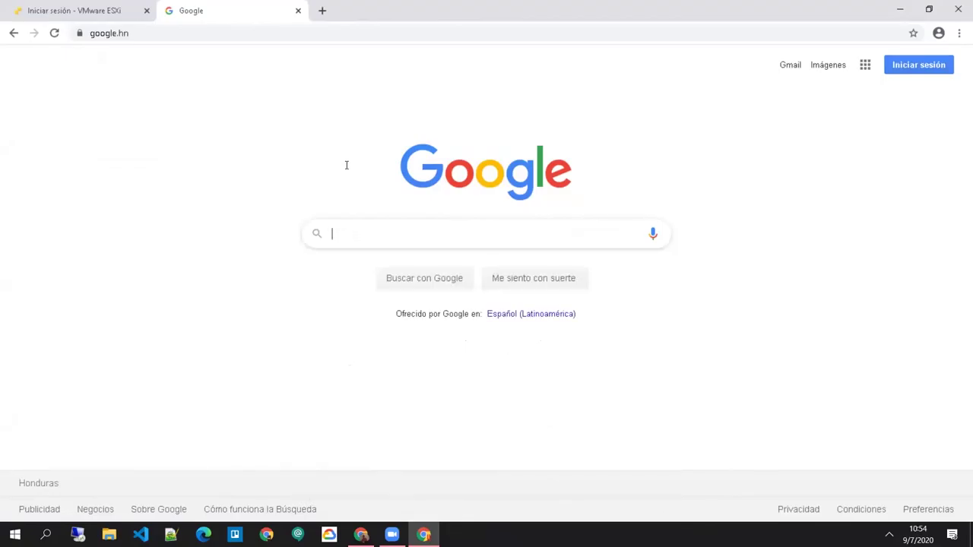
# Open another blank browser tab and close the published Google Chrome window
pyautogui.click(322, 11)
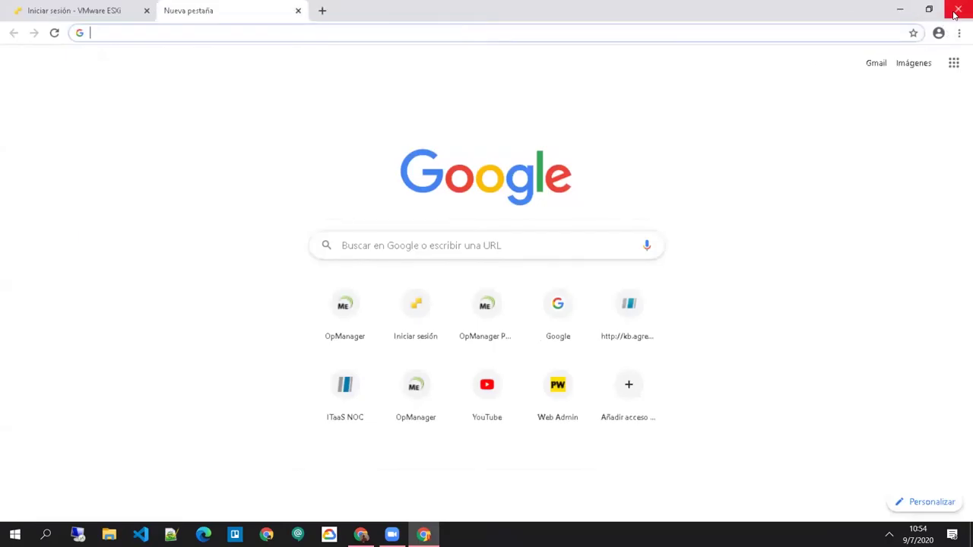
pyautogui.click(956, 12)
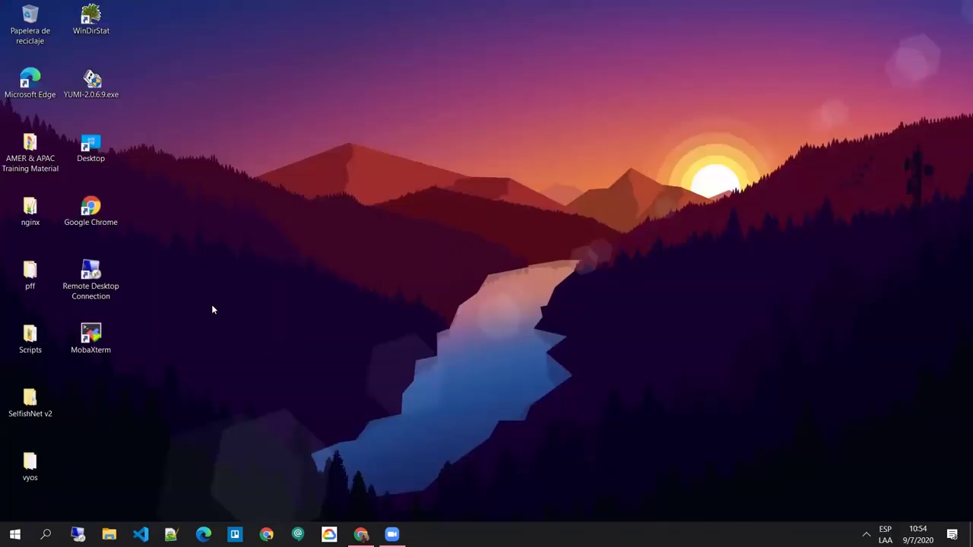
# Launch the published MobaXterm from its desktop shortcut, reduce its window and maximize it again
pyautogui.doubleClick(109, 337)
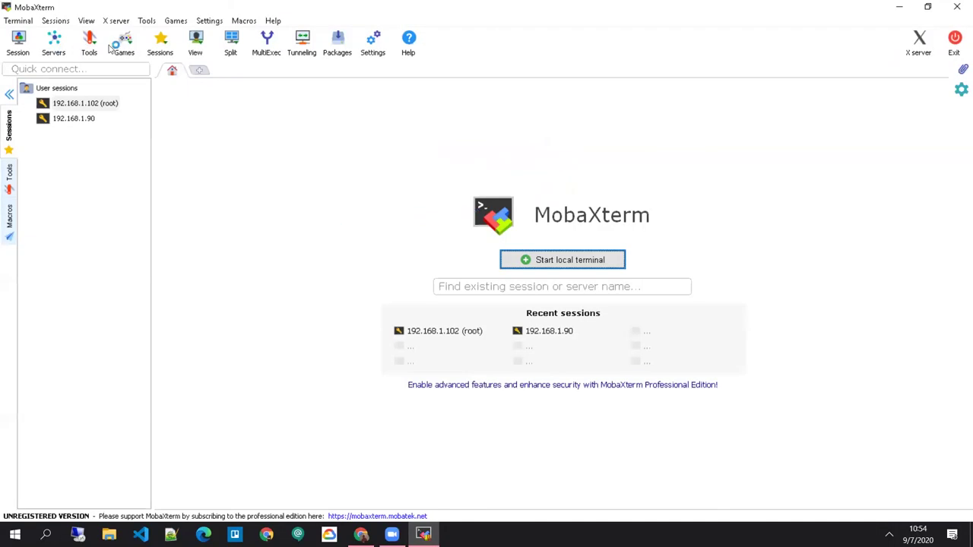
pyautogui.doubleClick(810, 14)
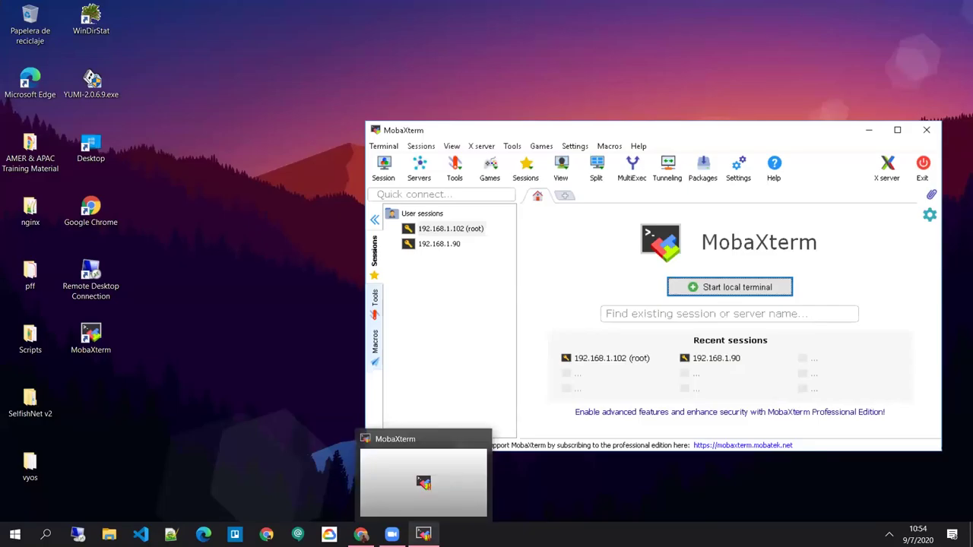
pyautogui.click(896, 131)
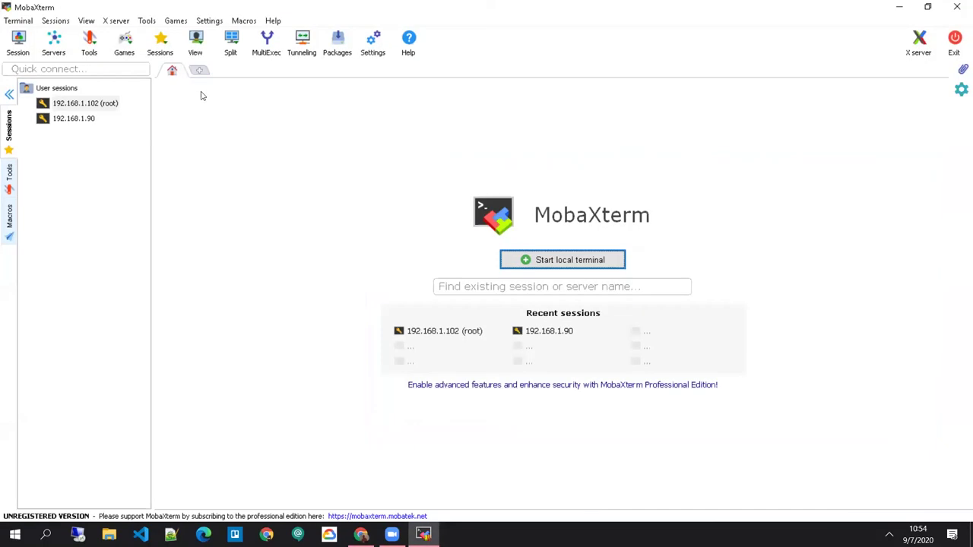
# Open the saved session 192.168.1.102 (root) in MobaXterm and start a local terminal in a new tab
pyautogui.click(61, 117)
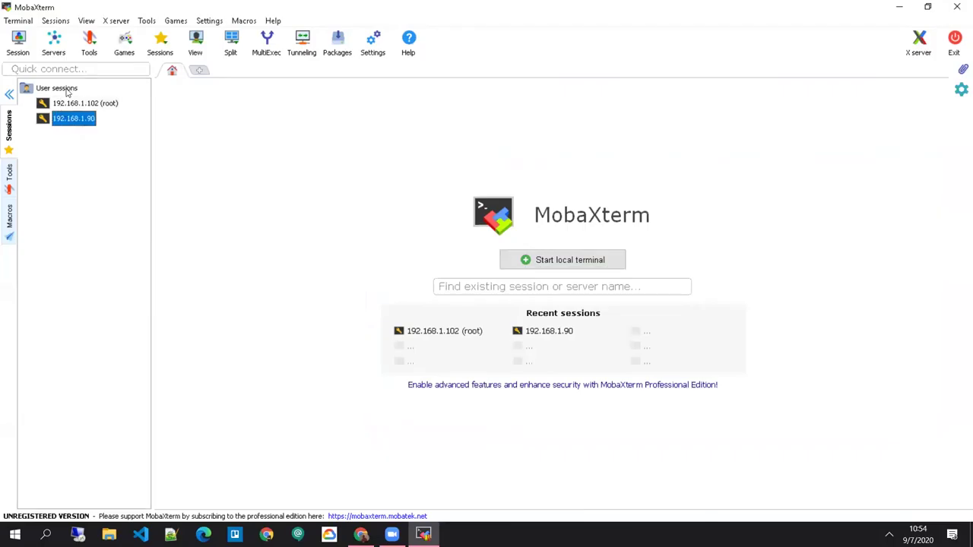
pyautogui.doubleClick(64, 103)
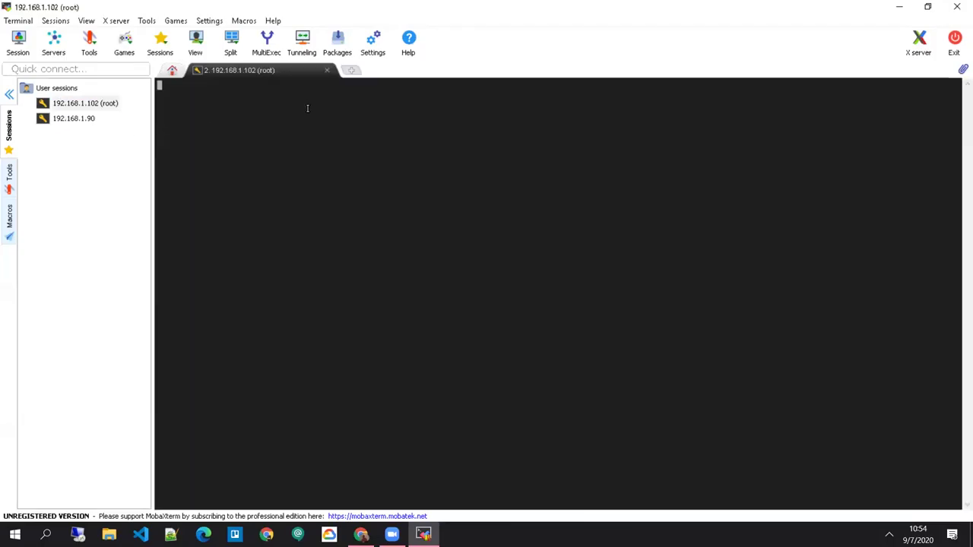
pyautogui.click(351, 70)
# Close the 192.168.1.102 (root) session and the local terminal, and exit MobaXterm
pyautogui.click(326, 71)
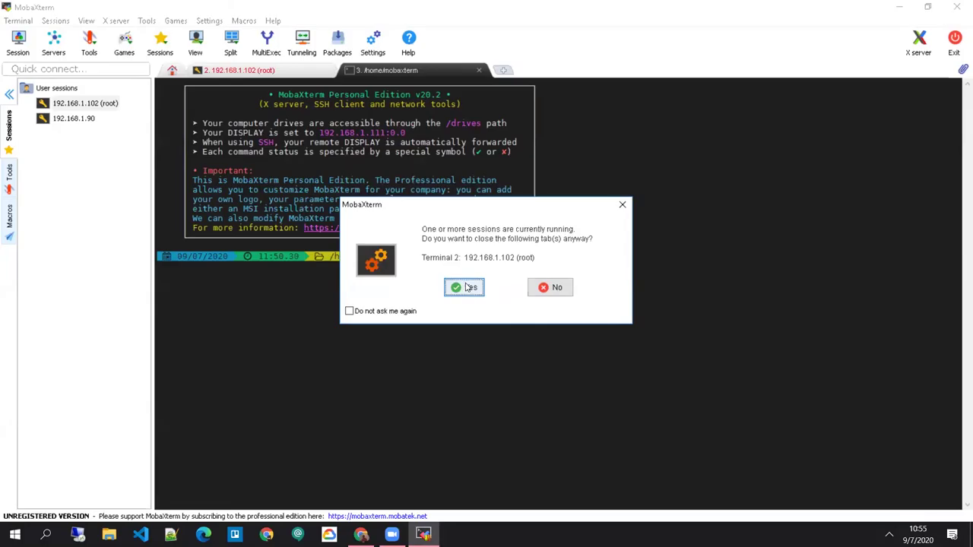
pyautogui.click(466, 289)
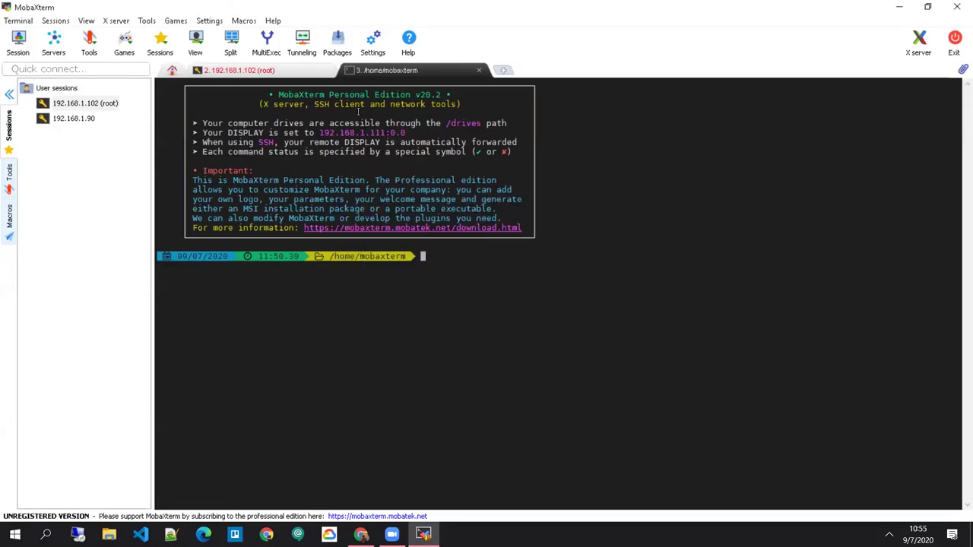
pyautogui.click(478, 70)
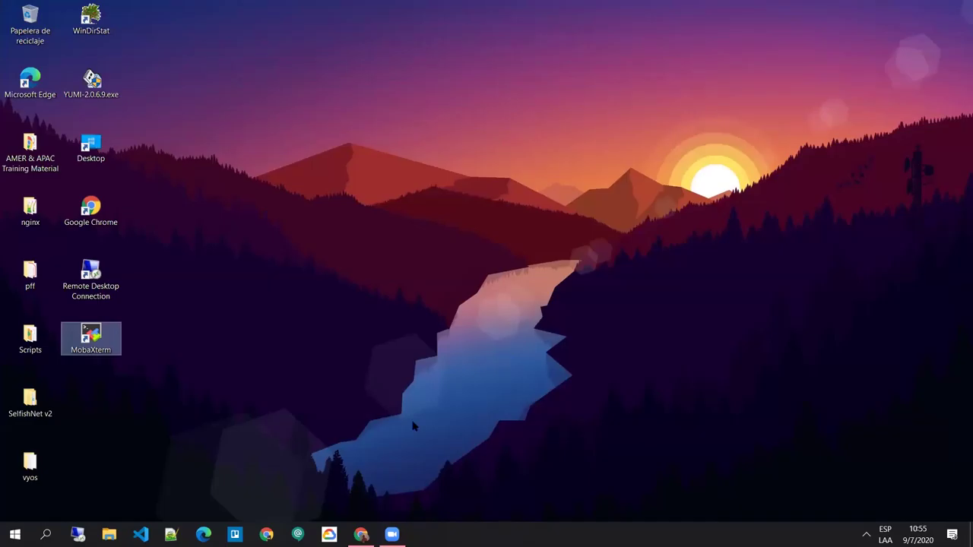
pyautogui.click(373, 302)
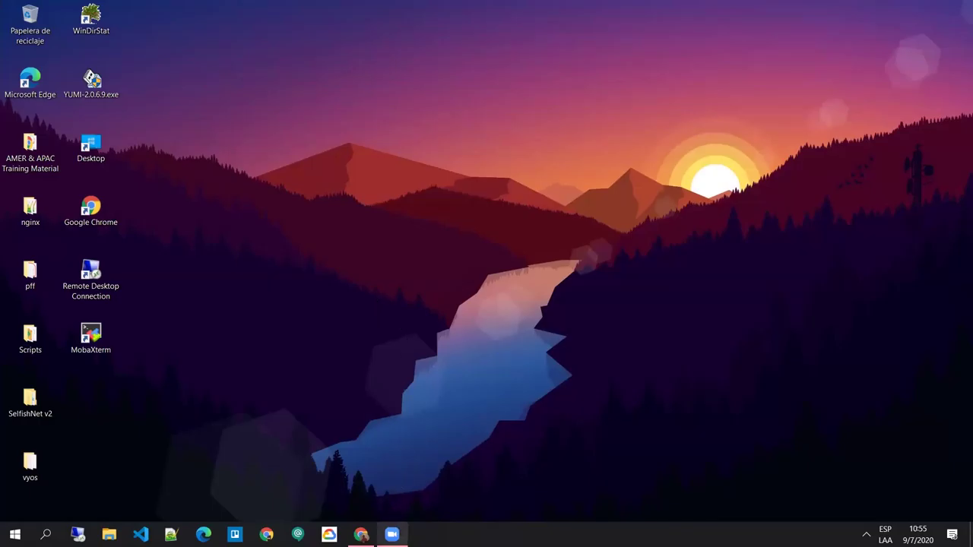
pyautogui.moveTo(391, 534)
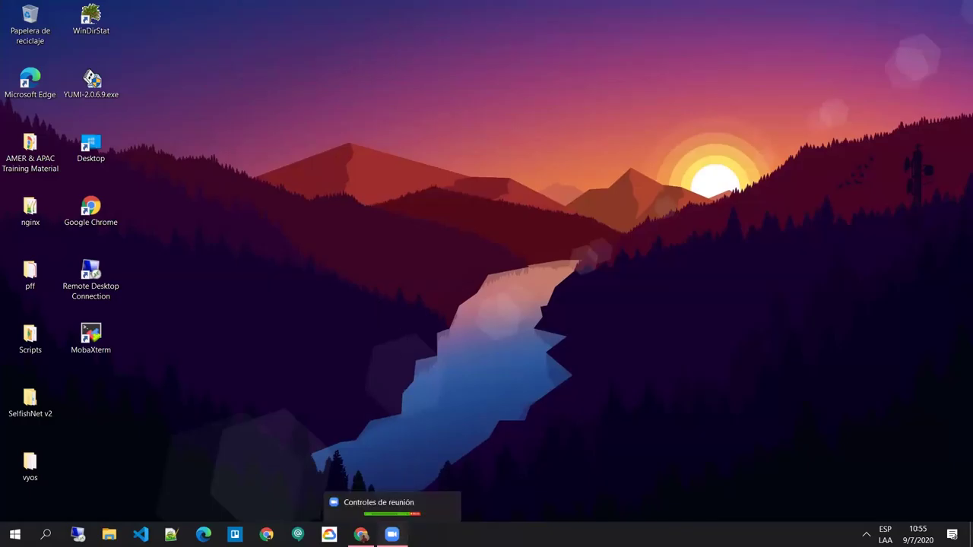